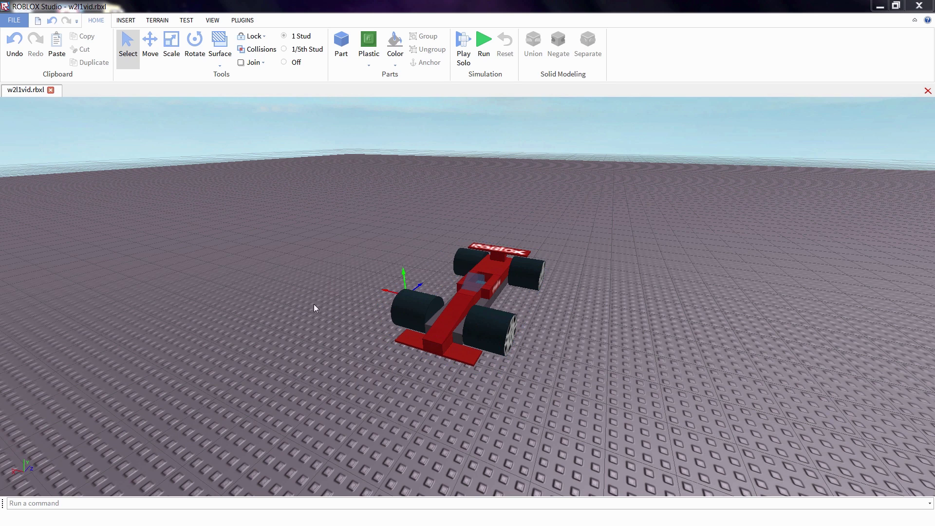
Step: Move the red race car off to the side to clear the middle of the baseplate
left_click_drag(393, 323, 861, 306)
left_click(697, 320)
right_click_drag(610, 323, 611, 322)
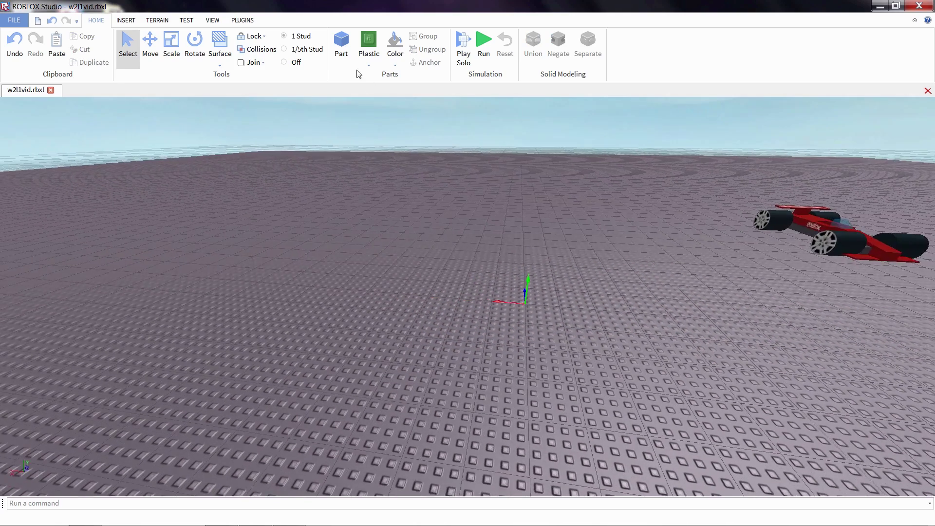
Step: Insert a new block part and place it at the centre of the baseplate
key("a")
left_click(339, 54)
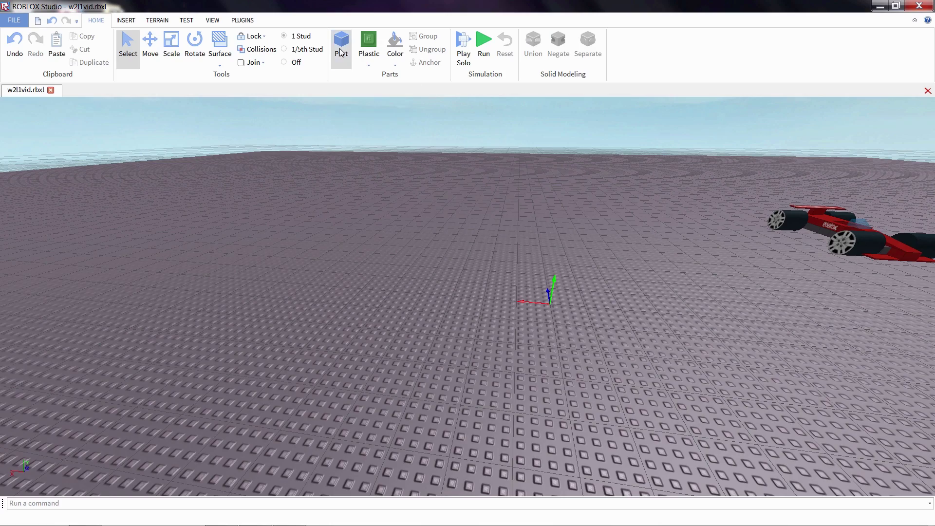
right_click_drag(391, 159, 394, 161)
left_click_drag(425, 267, 492, 234)
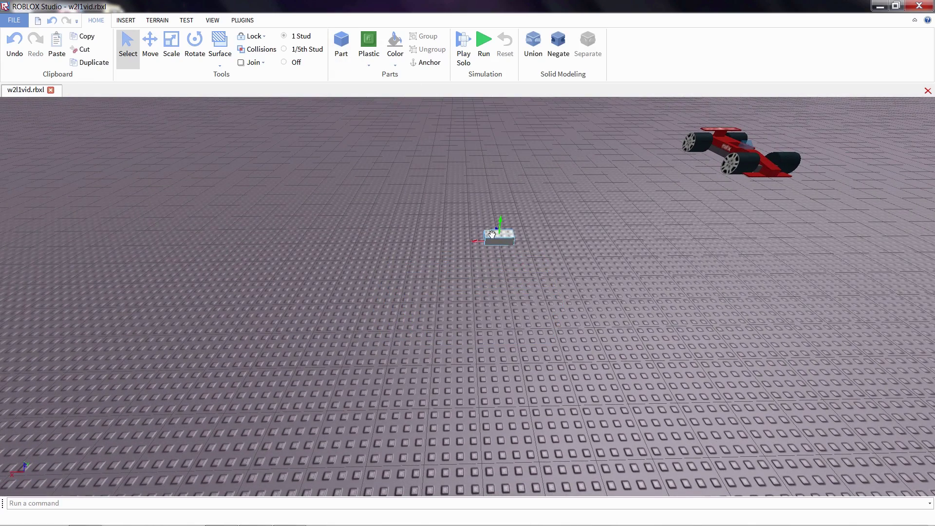
key("w")
key("d")
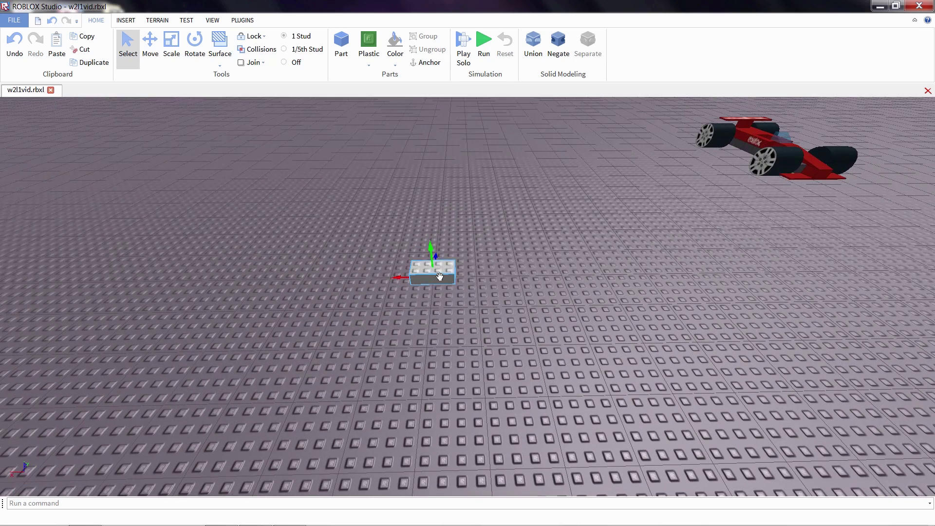
key("a")
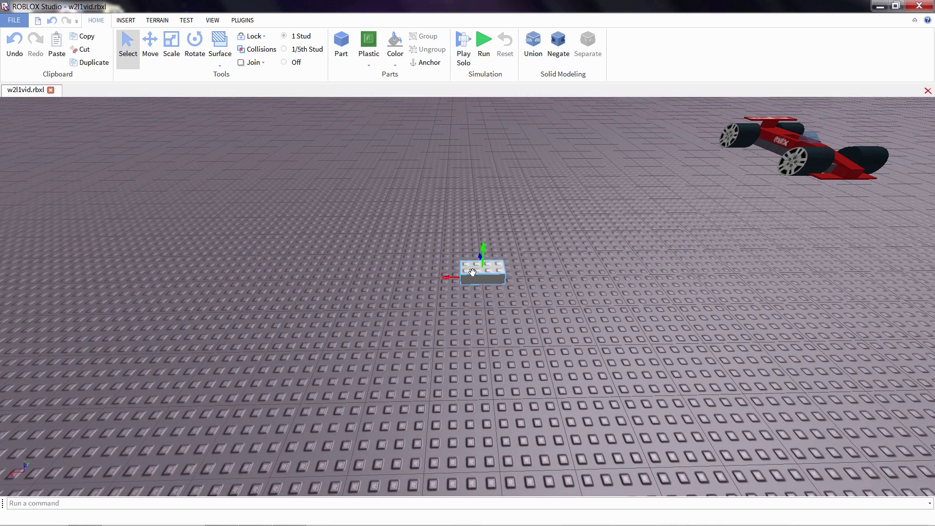
Step: Display the new part's properties and set its size to 64, 1.2, 64
left_click(127, 20)
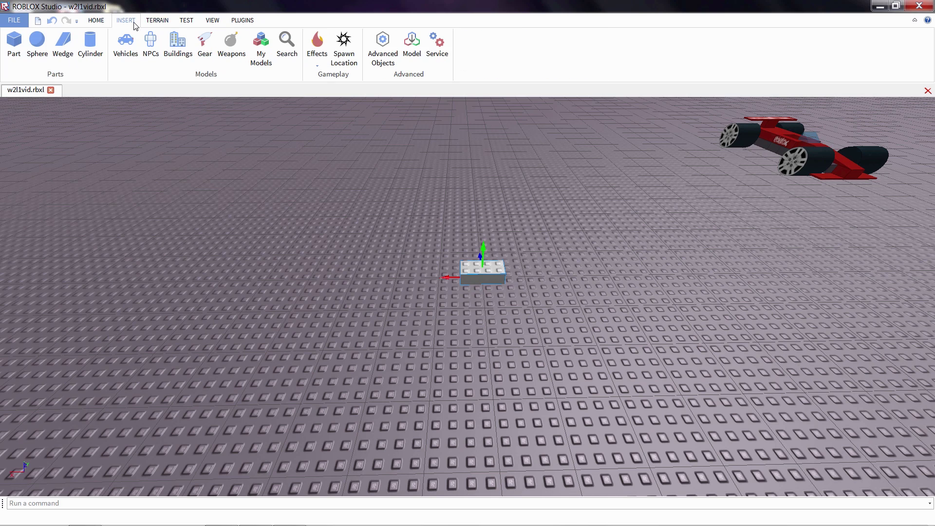
left_click(212, 20)
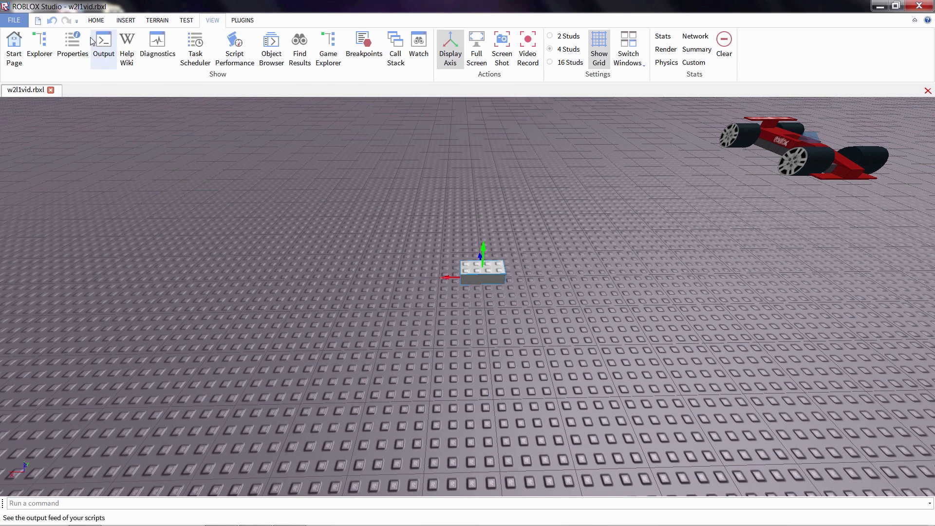
left_click(72, 47)
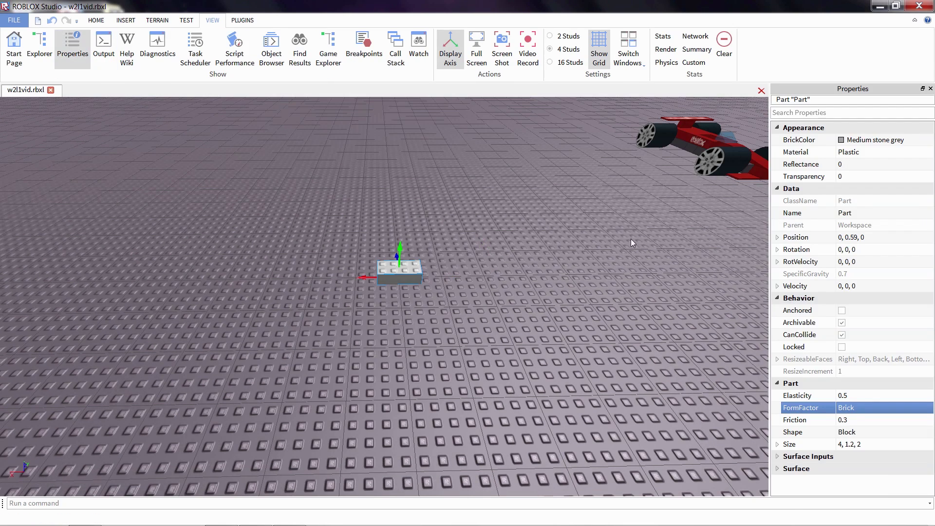
left_click(843, 445)
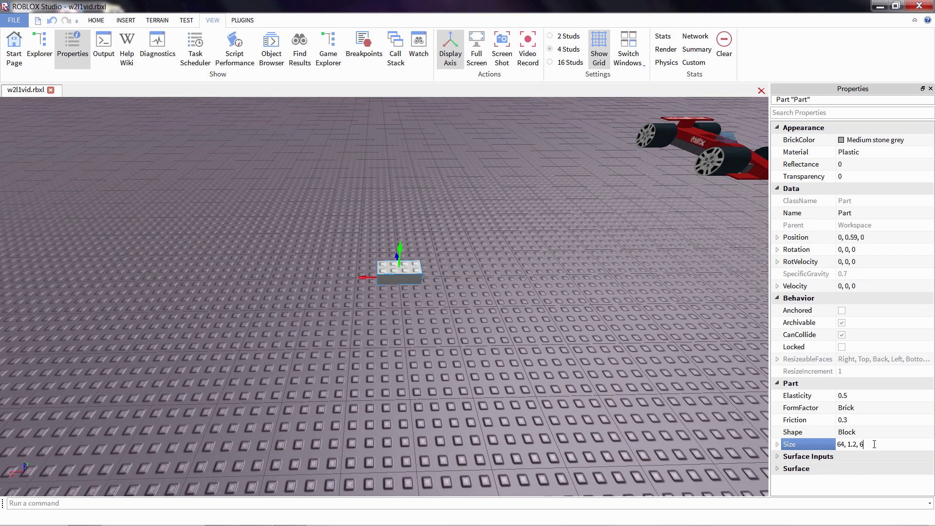
key("Return")
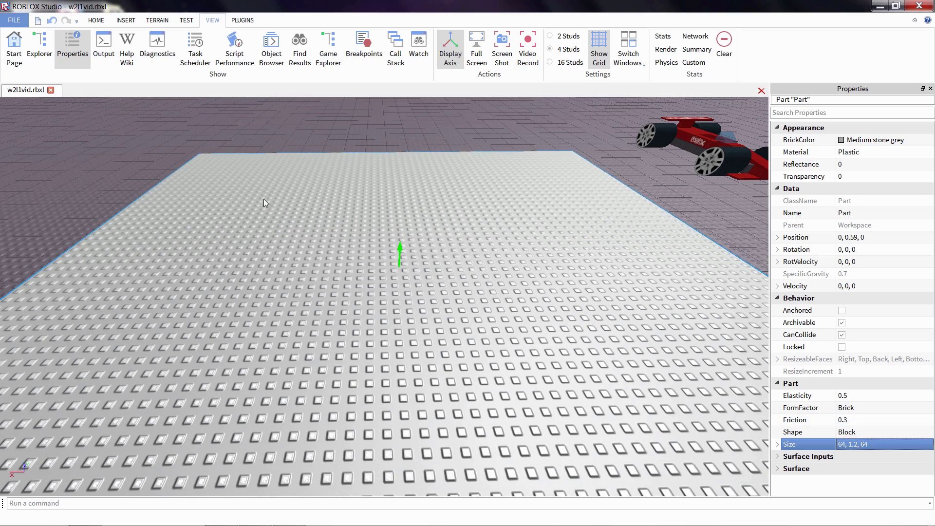
Step: Copy the large grey slab and paste the duplicate directly on top of it
left_click(353, 133)
scroll(367, 174, "down", 6)
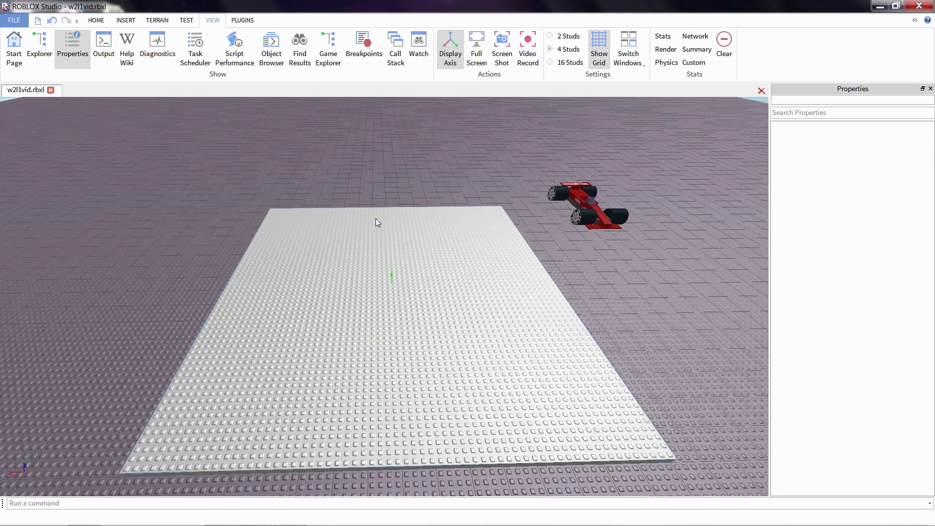
right_click_drag(366, 334, 367, 335)
key("q")
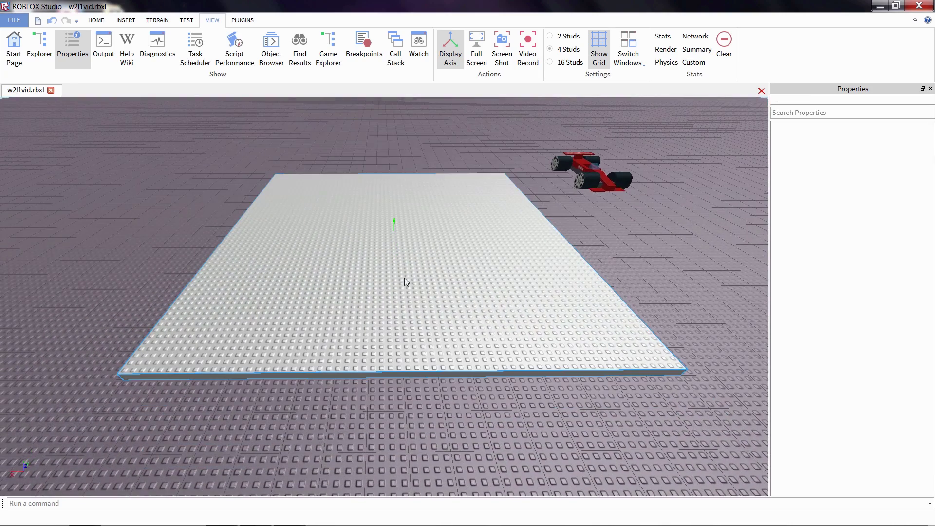
scroll(440, 349, "up", 3)
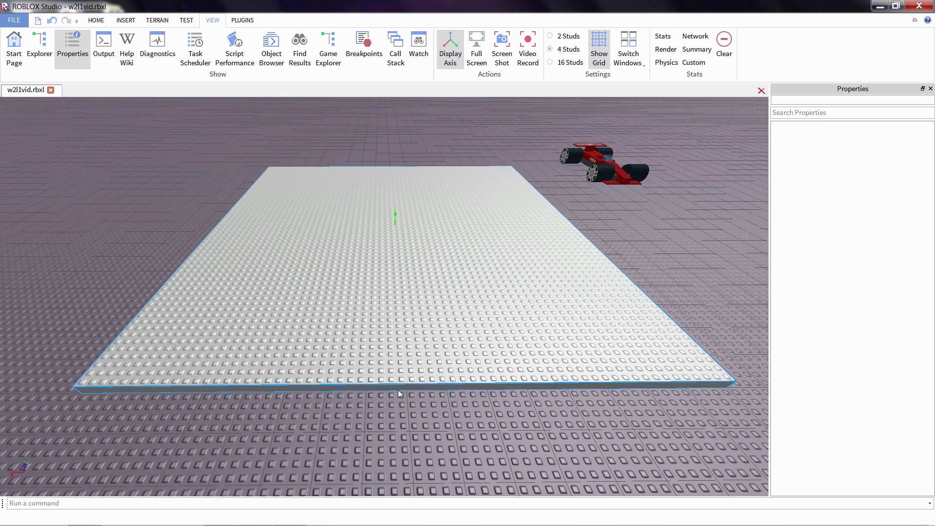
right_click_drag(414, 407, 413, 407)
left_click(413, 408)
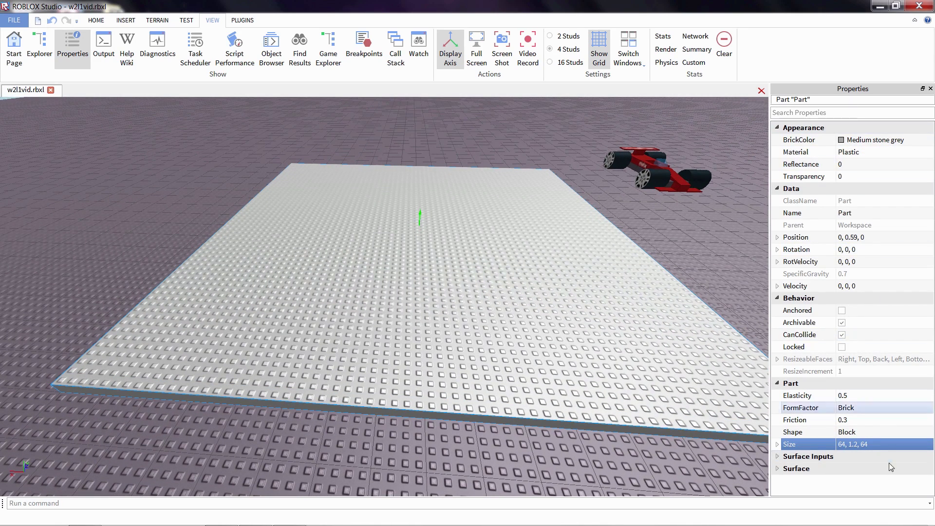
right_click_drag(509, 413, 509, 413)
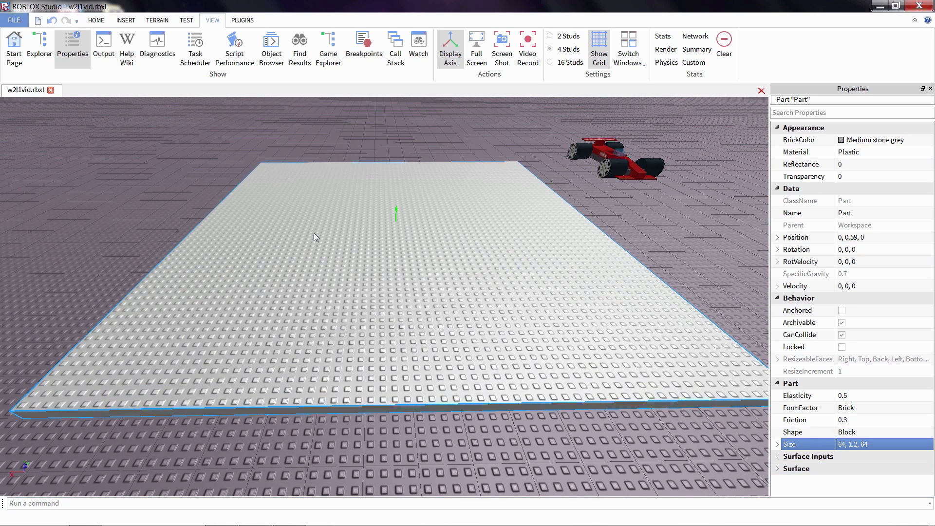
right_click(413, 241)
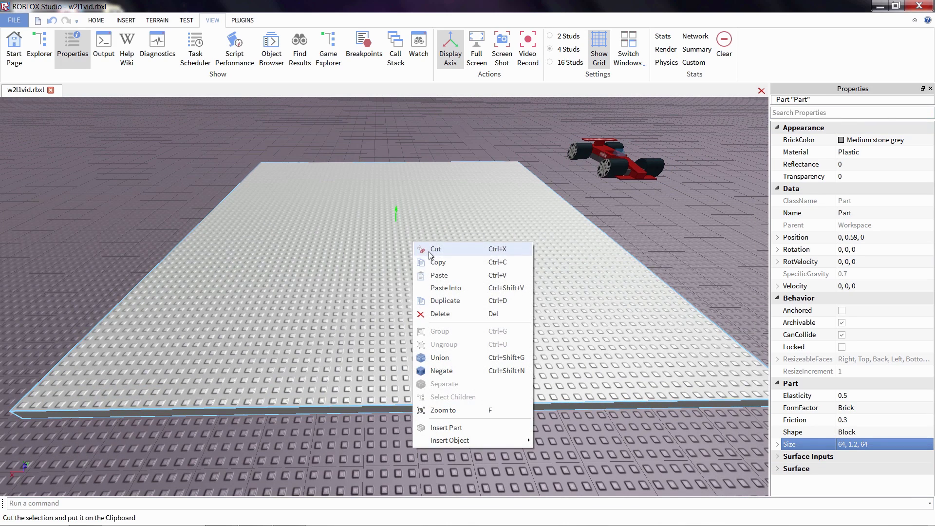
left_click(440, 263)
right_click(379, 266)
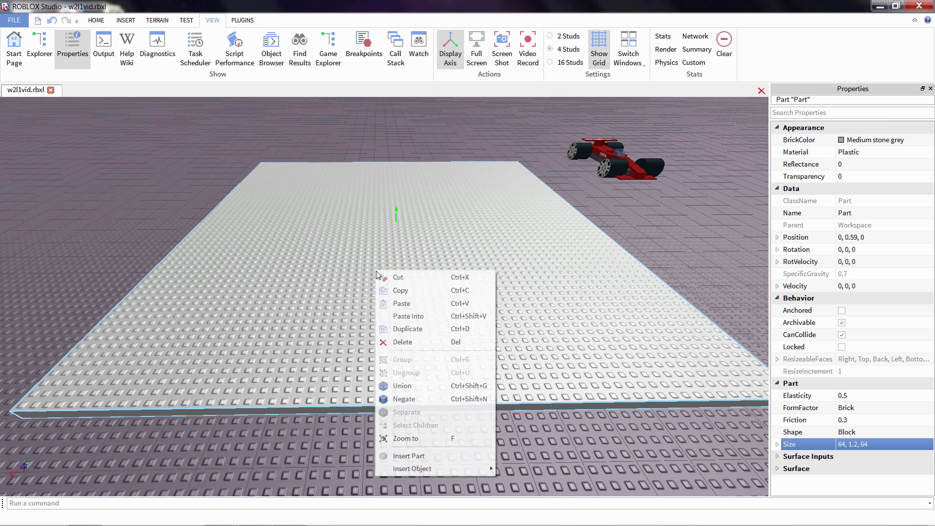
left_click(401, 299)
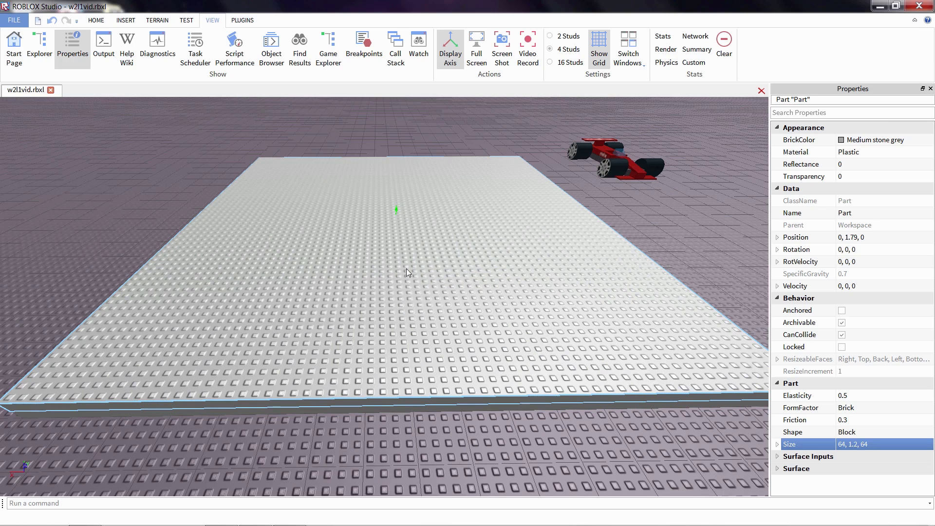
Step: Set the duplicate slab's FormFactor to Custom and scale its height down to 0.2 studs
left_click(856, 408)
left_click(855, 409)
left_click(851, 428)
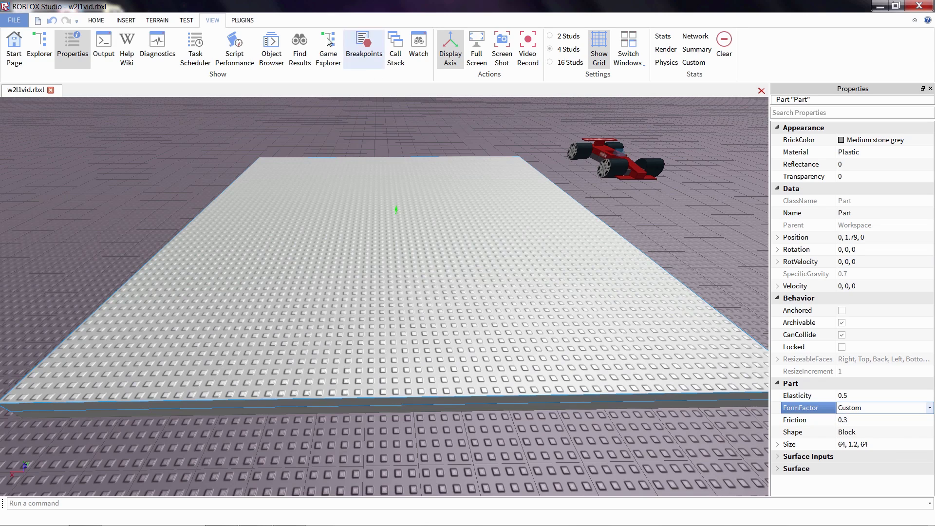
left_click(101, 21)
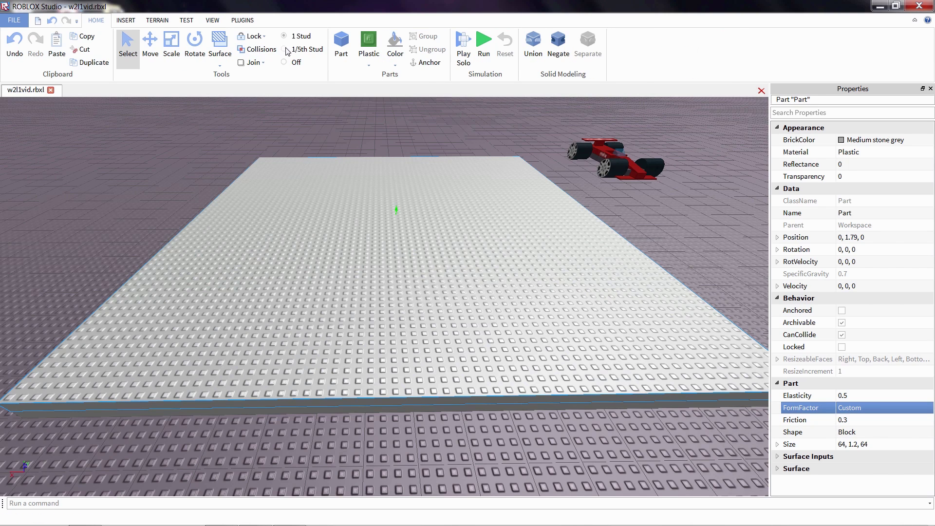
left_click(171, 47)
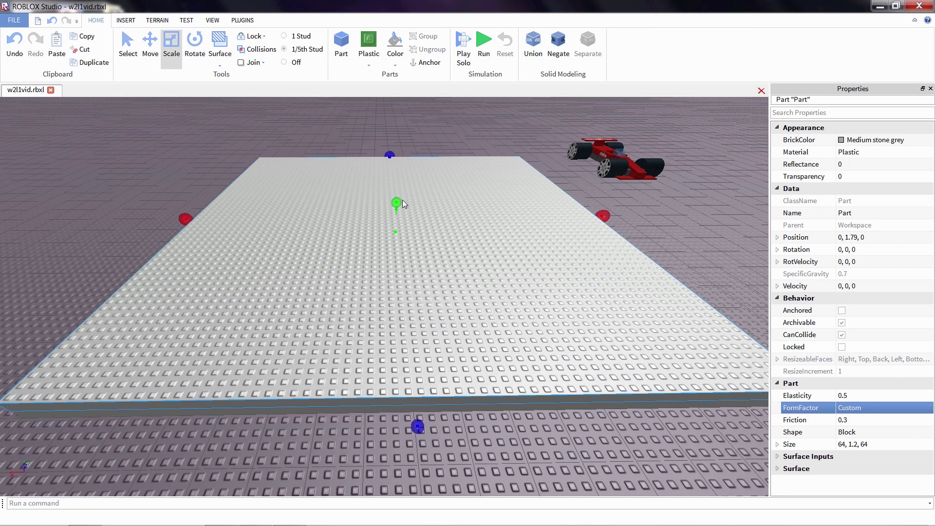
left_click_drag(396, 204, 399, 241)
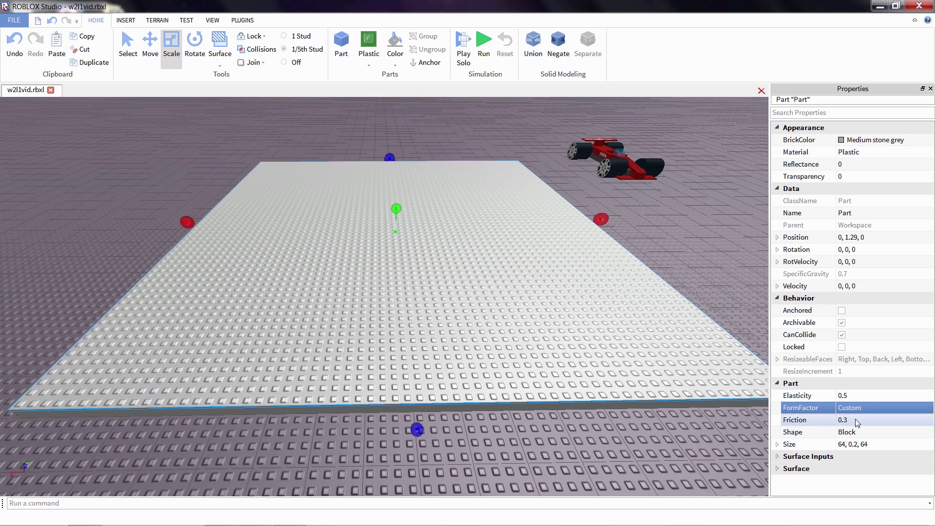
left_click(857, 408)
left_click(858, 409)
left_click(857, 409)
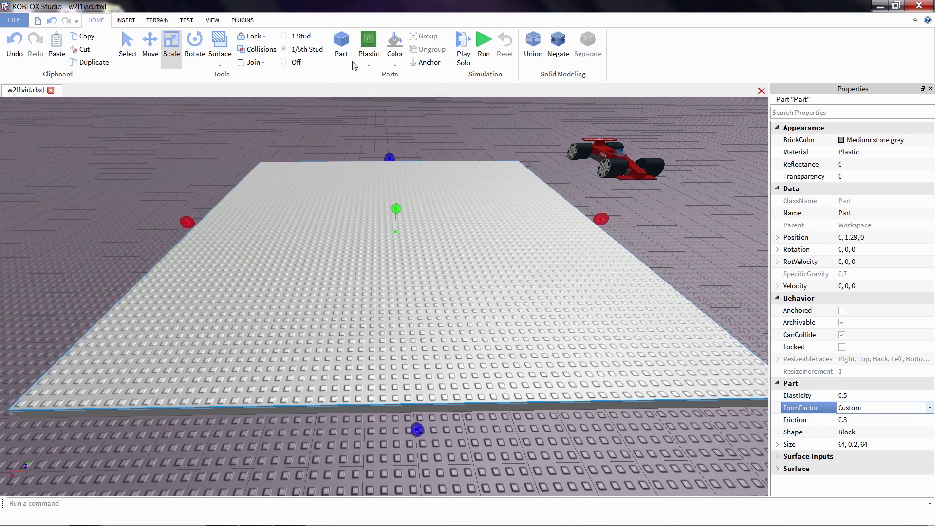
Step: Using 1-stud increments, scale the thin slab in from both sides to a width of 48 studs, centred on the base slab
left_click(292, 37)
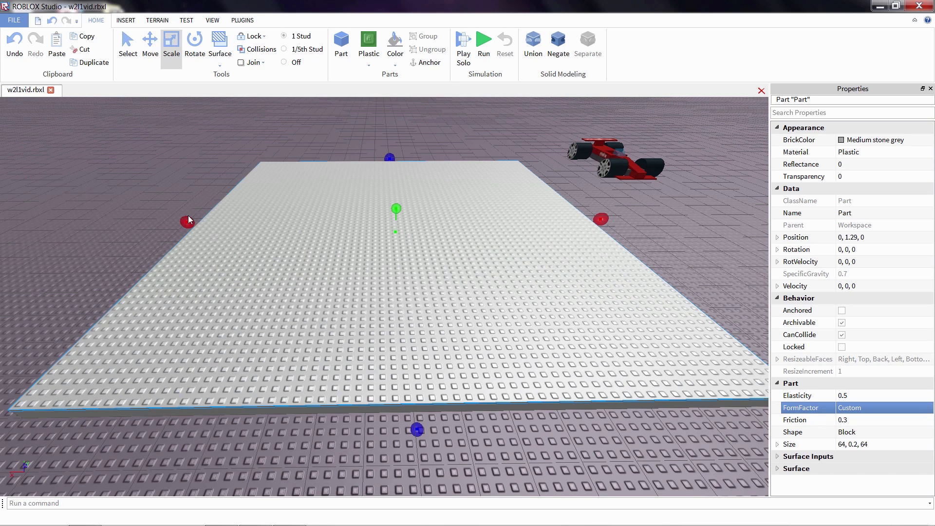
left_click_drag(186, 224, 238, 231)
left_click_drag(615, 224, 553, 233)
key("d")
key("a")
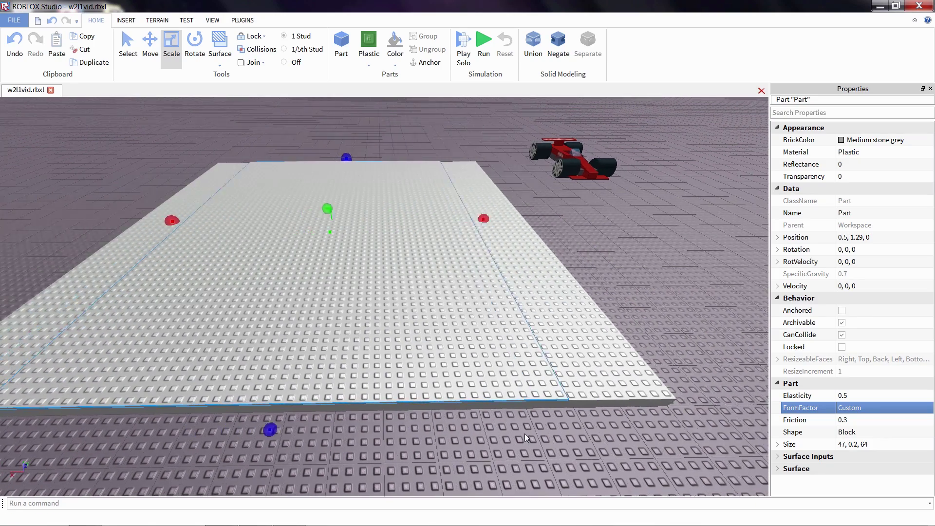
key("d")
left_click_drag(403, 227, 409, 222)
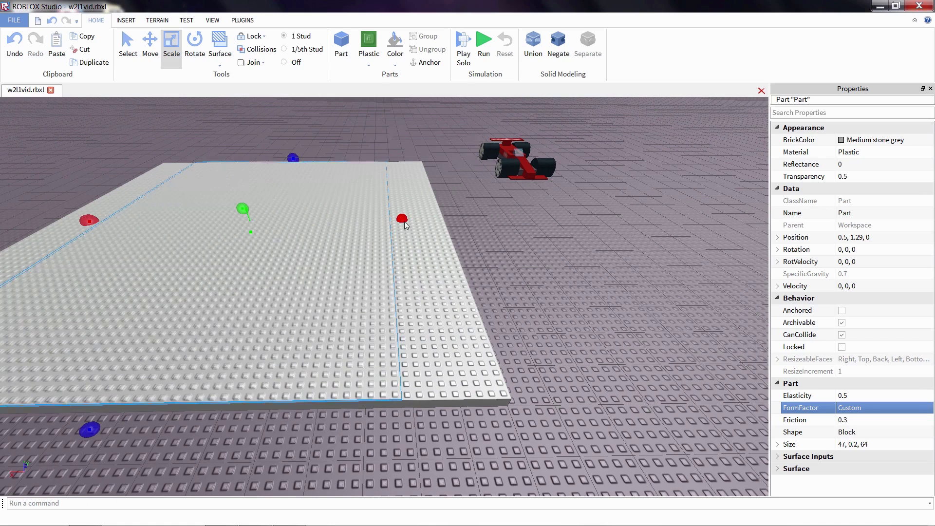
key("a")
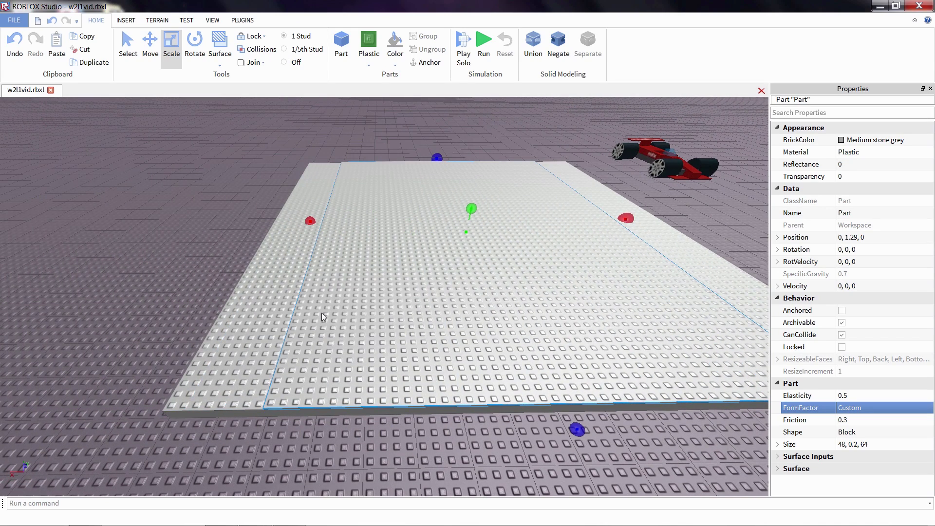
Step: Colour the thin slab black and change its material to Concrete
left_click(395, 51)
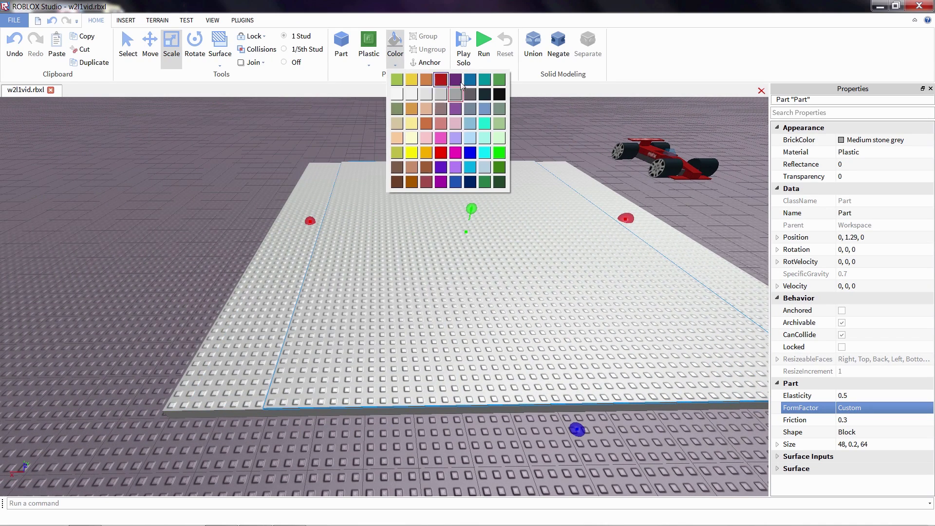
left_click(487, 97)
left_click(368, 49)
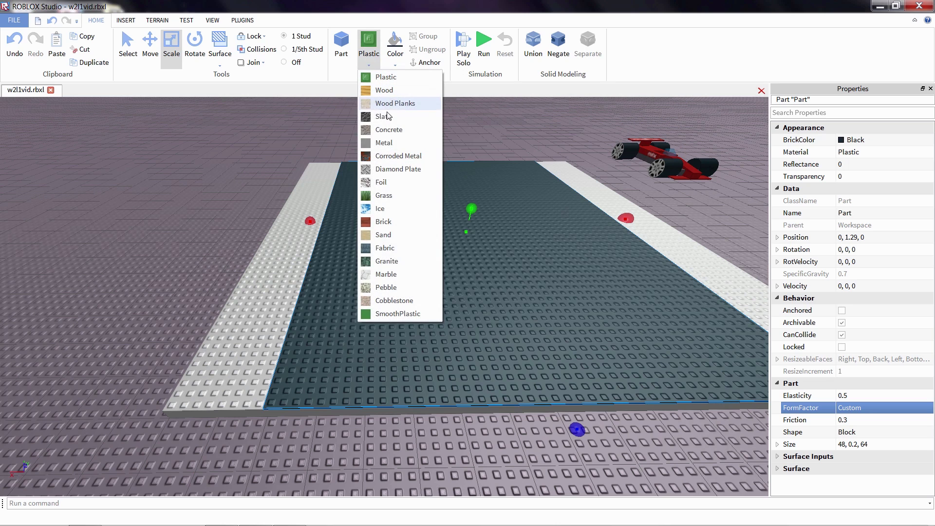
left_click(388, 130)
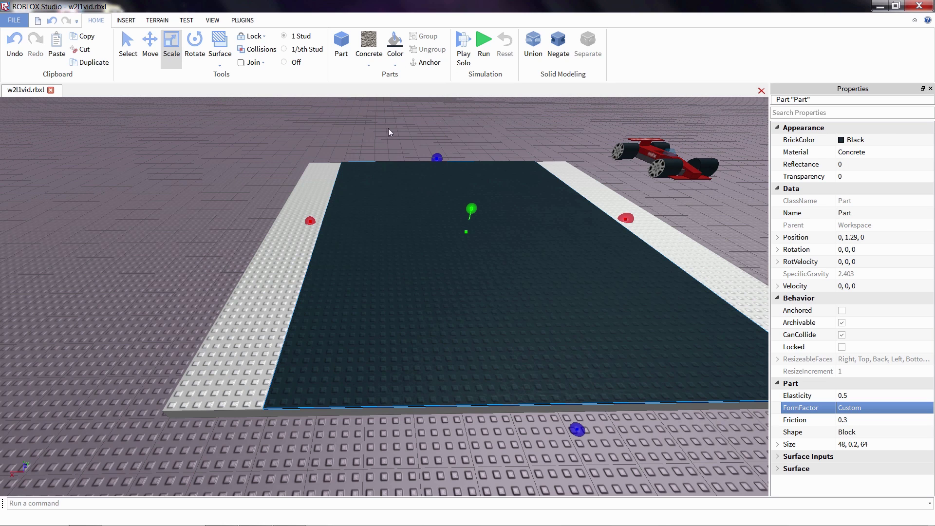
Step: Smooth the top surface of the black slab to remove its studs
left_click(222, 64)
left_click(234, 86)
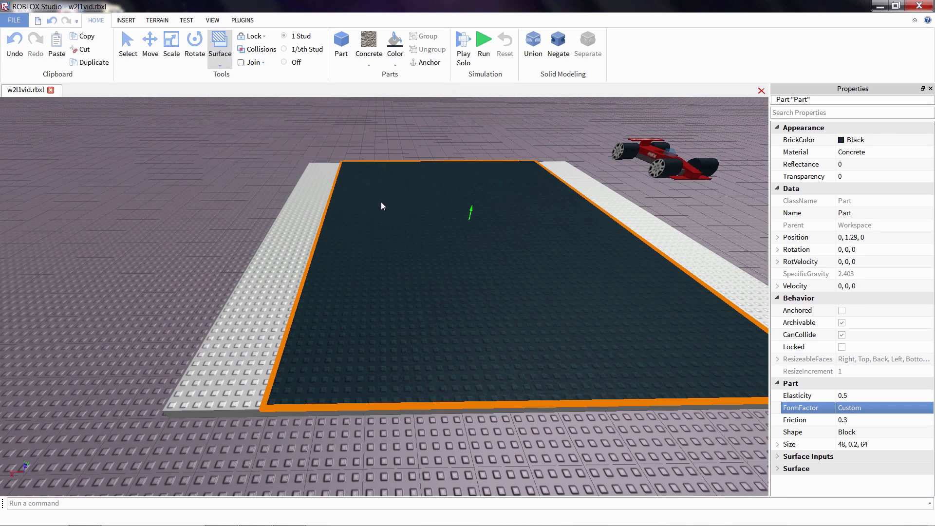
left_click(150, 46)
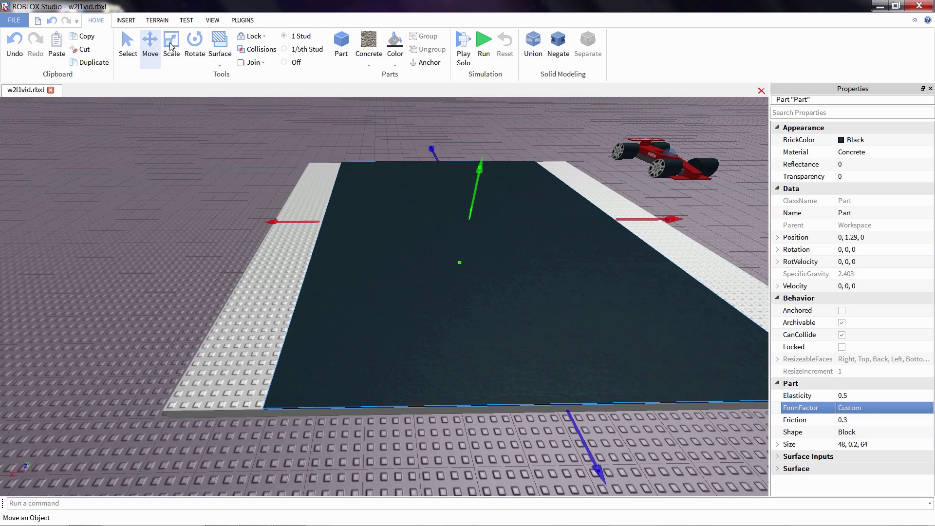
Step: Copy the black concrete slab and paste the duplicate on top of it
right_click(357, 227)
left_click(378, 250)
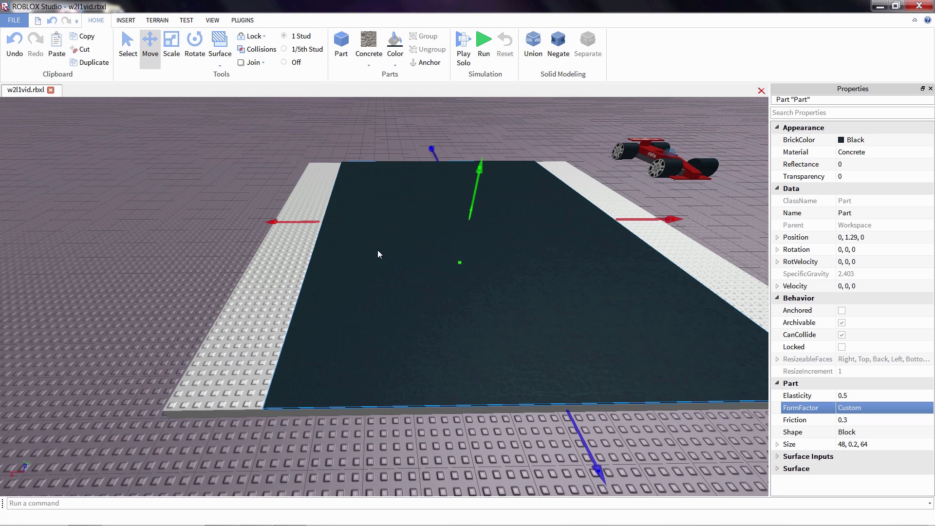
right_click(377, 250)
left_click(402, 283)
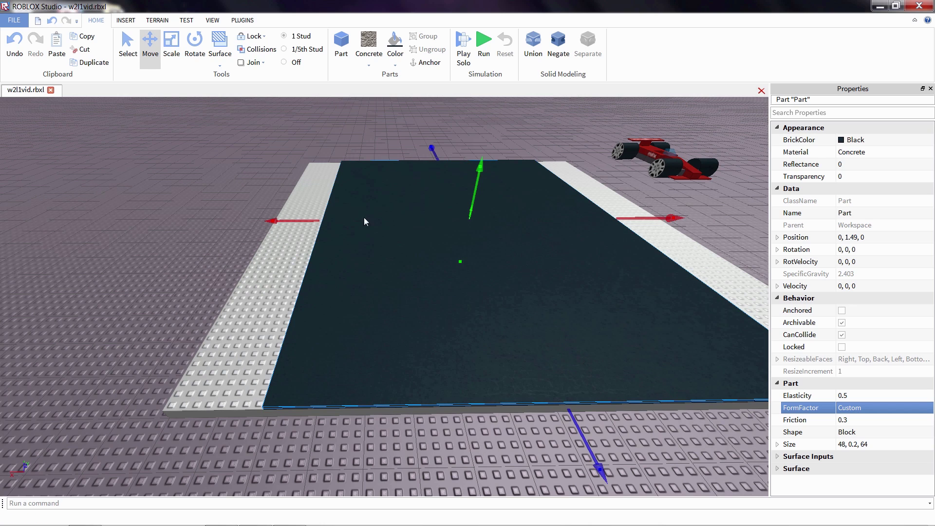
Step: Scale the duplicate slab down to a strip 1 stud wide and place it along the outside of the black road's edge
left_click(172, 46)
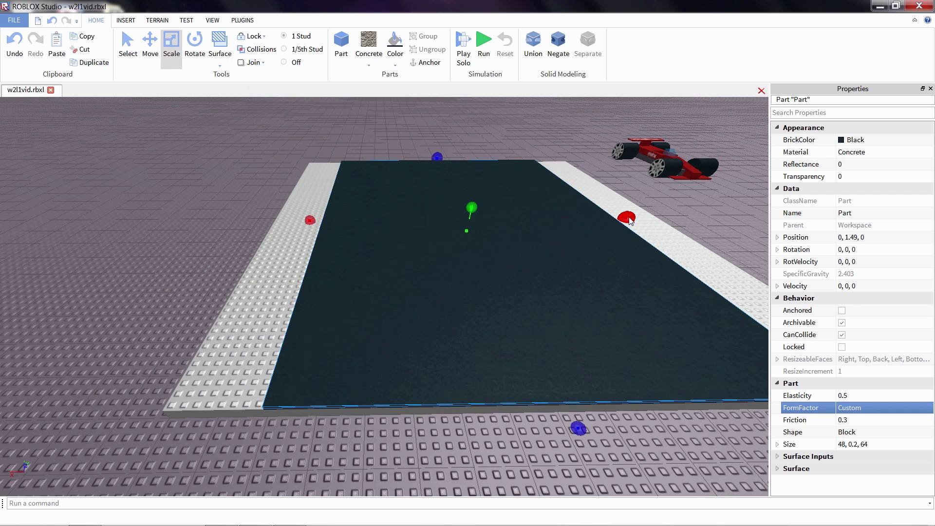
left_click_drag(629, 219, 310, 258)
key("ctrl+z")
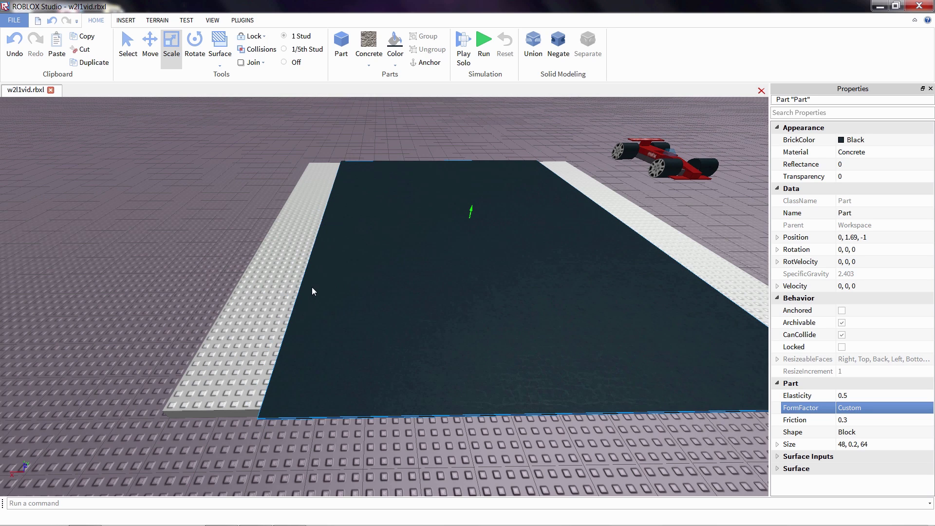
left_click(16, 46)
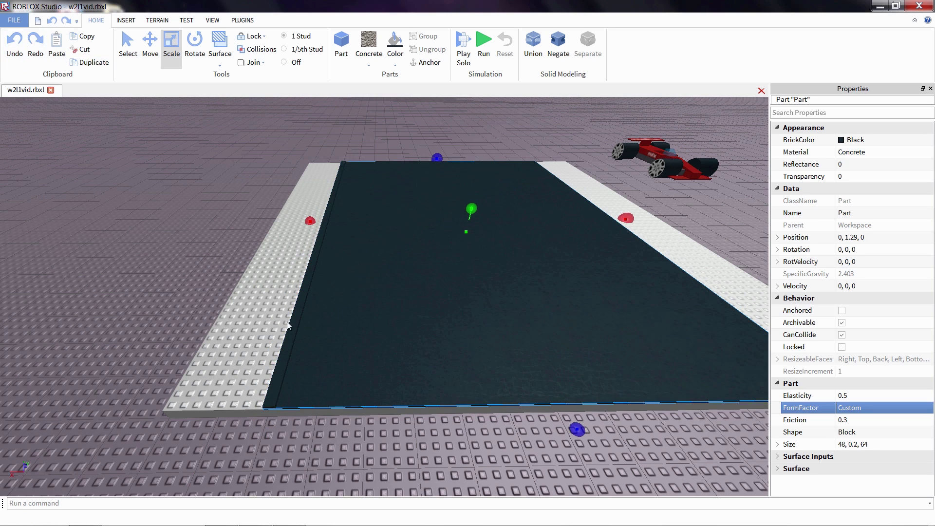
mouse_move(288, 324)
left_mouse_down()
mouse_move(268, 324)
mouse_move(284, 324)
left_mouse_up()
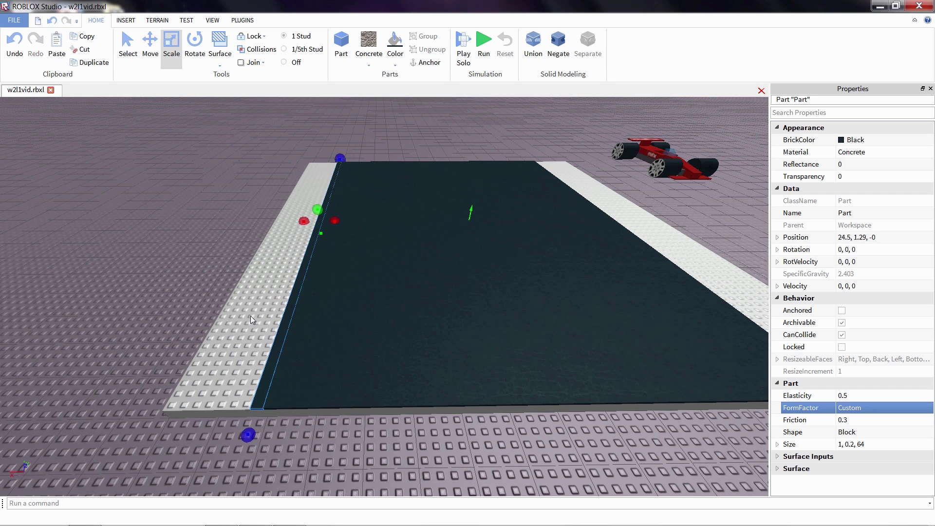
Step: Colour the 1-stud edge strip Institutional white and paste a duplicate of it on top
left_click(395, 64)
left_click(426, 94)
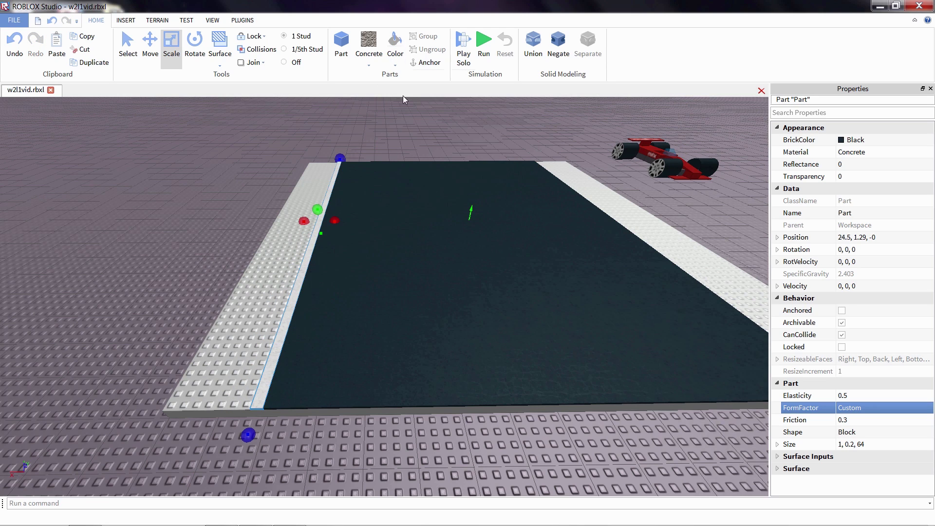
right_click(298, 297)
left_click(323, 315)
mouse_move(285, 315)
left_mouse_down()
mouse_move(276, 316)
mouse_move(287, 321)
left_mouse_up()
right_click_drag(288, 322, 289, 323)
right_click(290, 323)
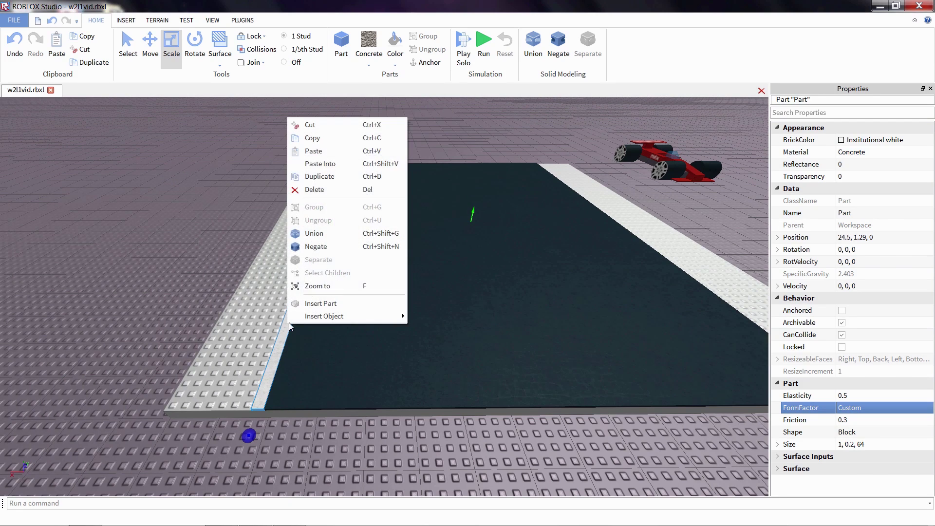
left_click(325, 157)
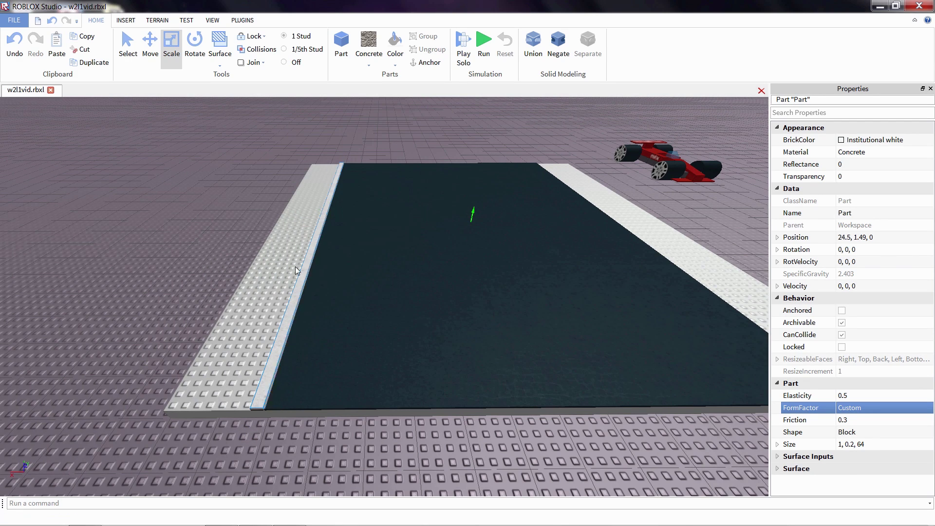
Step: Scale the duplicated strip to a 3 × 0.2 × 8 block, placed outside the white line at the road's end
left_click_drag(335, 161, 264, 315)
right_click_drag(264, 314, 264, 316)
scroll(264, 315, "down", 3)
left_click_drag(379, 339, 370, 355)
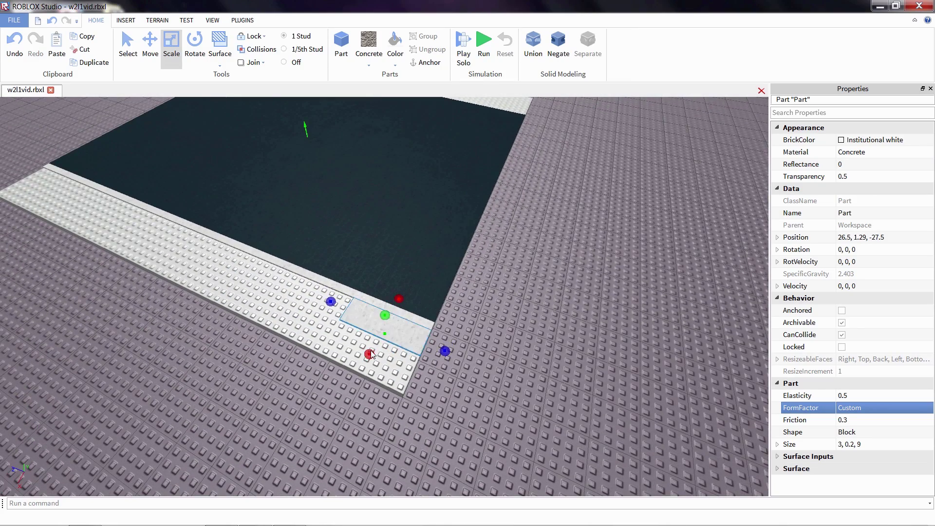
right_click_drag(334, 348, 334, 349)
left_click_drag(378, 296, 388, 297)
Step: Duplicate the 3 × 8 white block, place the copy end to end with it, and colour the copy Bright red
right_click(419, 296)
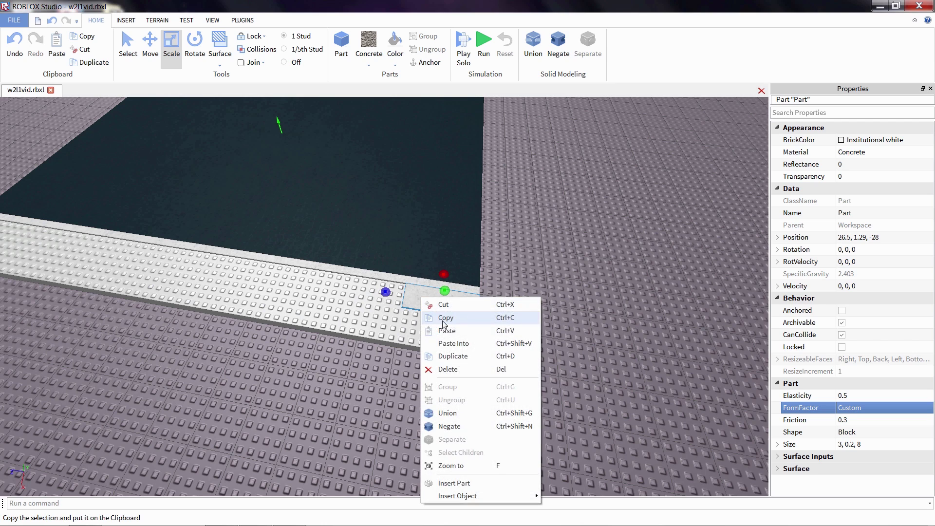
left_click(440, 317)
right_click(420, 298)
left_click(443, 330)
left_click_drag(425, 310, 413, 307)
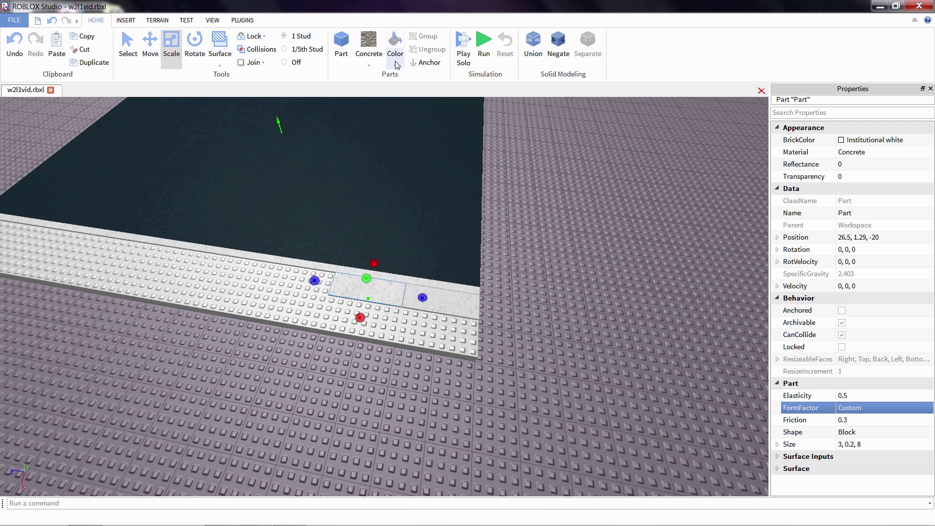
left_click(397, 65)
left_click(447, 126)
right_click_drag(477, 235, 473, 238)
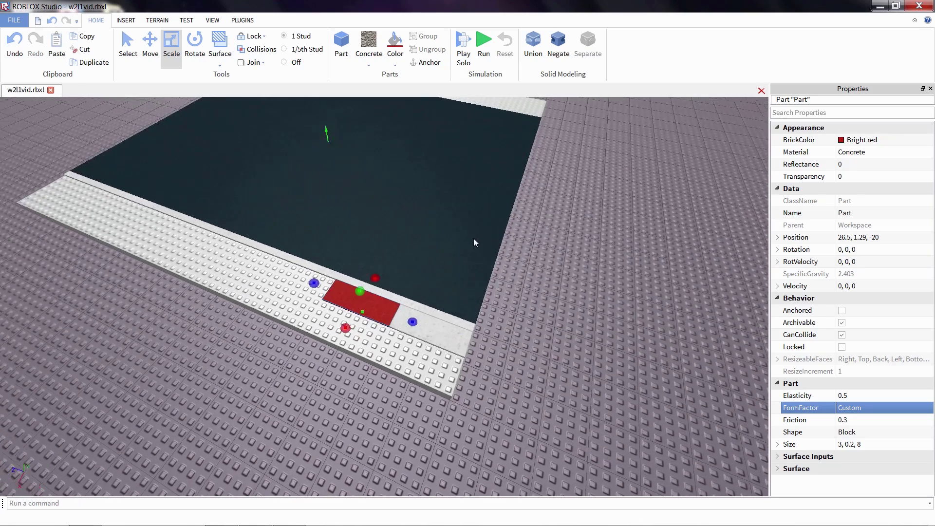
Step: Copy the red and white kerb blocks together and place the pasted pair directly behind them along the white line
scroll(449, 299, "up", 3)
right_click_drag(448, 298, 449, 285)
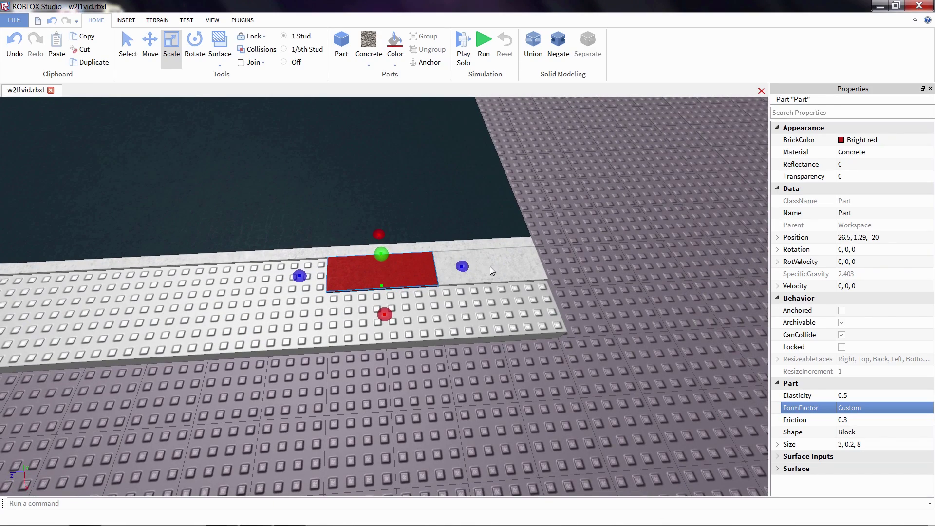
left_click(465, 274, "ctrl")
right_click(427, 270)
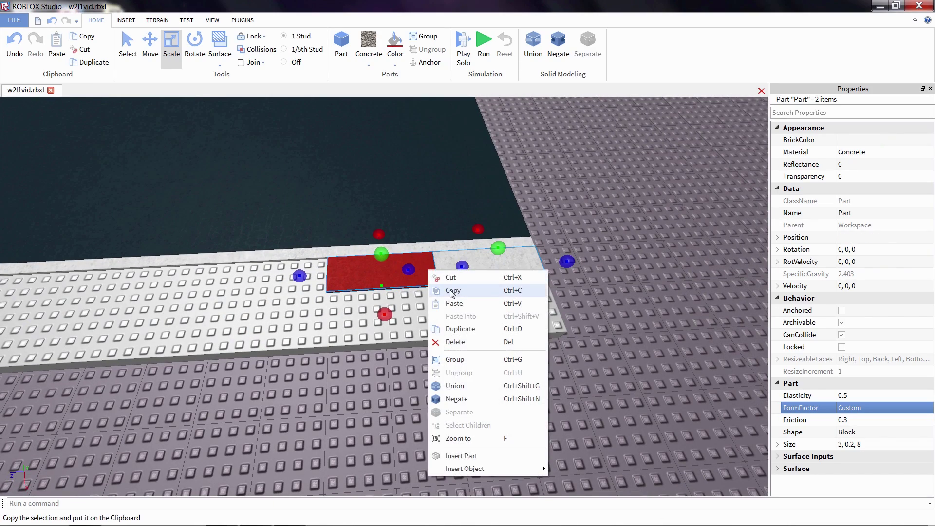
left_click(451, 291)
right_click(422, 271)
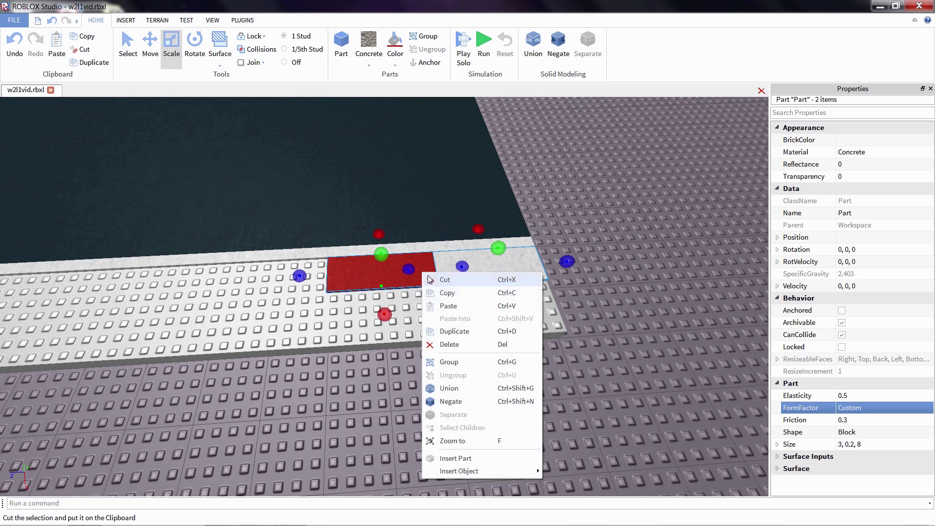
left_click(448, 307)
left_click_drag(388, 285, 128, 294)
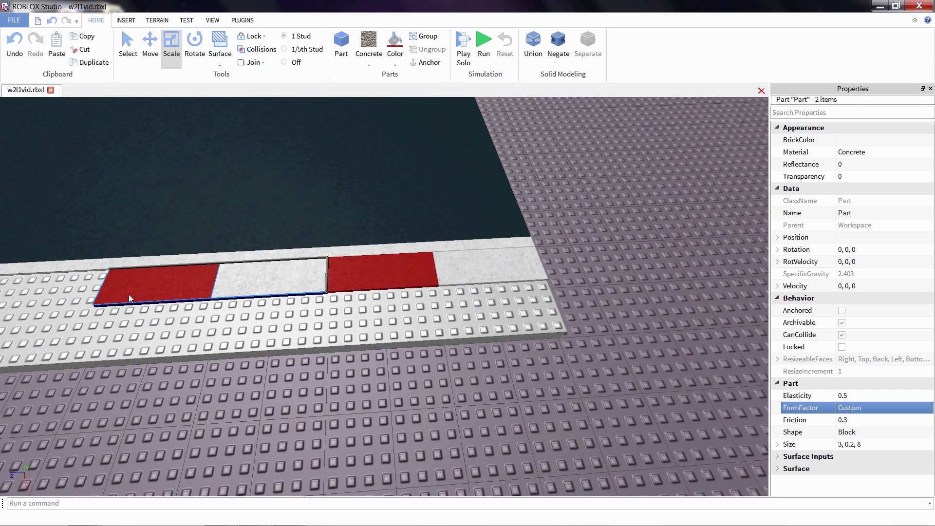
Step: Copy all four kerb blocks and place the pasted set along the white line up to the road's far end
left_click(401, 273, "ctrl")
left_click(500, 270, "ctrl")
right_click(501, 270)
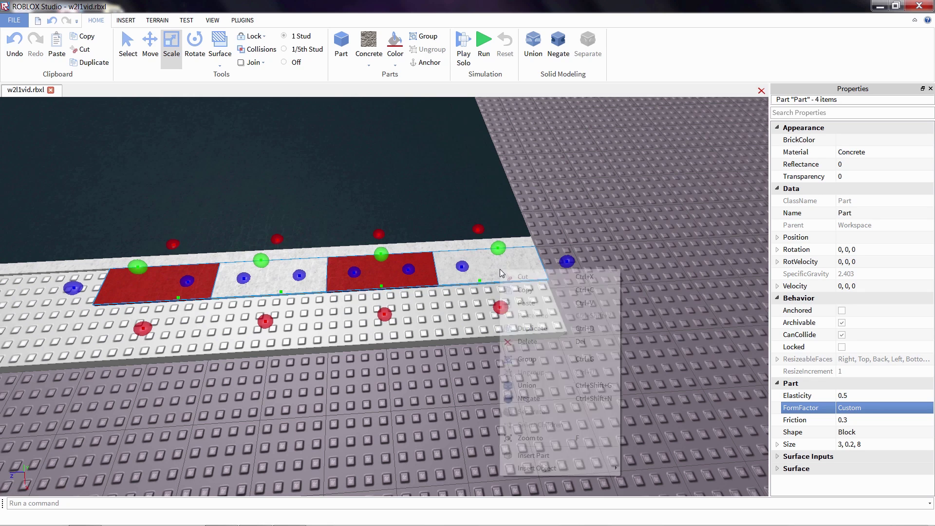
left_click(520, 291)
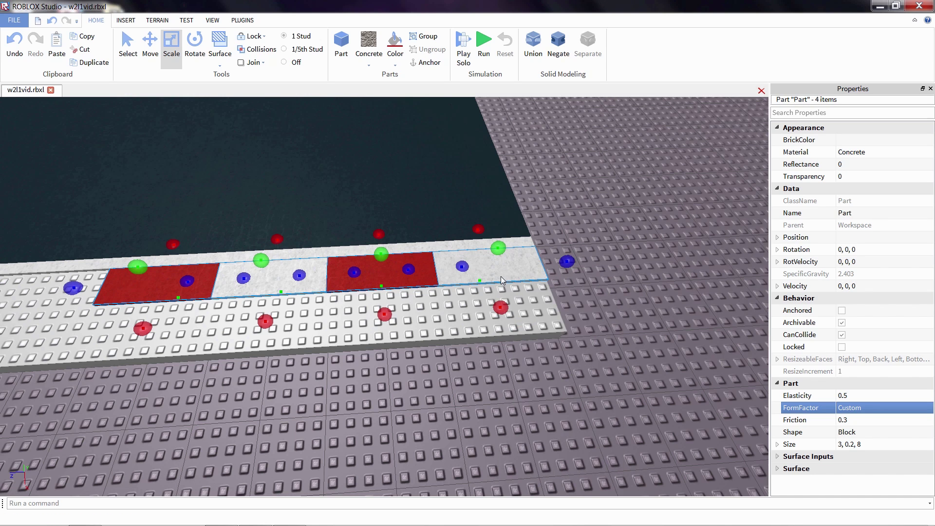
right_click(497, 274)
left_click(518, 307)
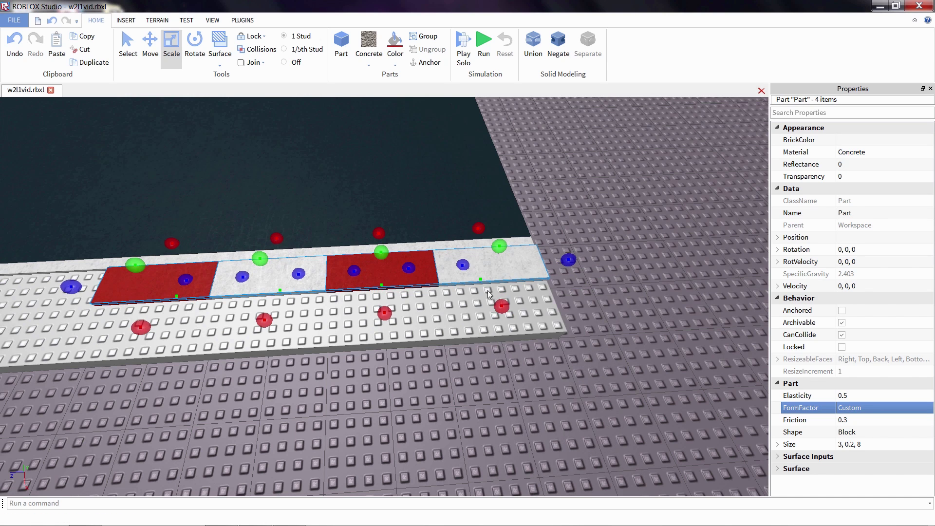
key("a")
key("a")
right_click_drag(489, 291, 506, 291)
left_click_drag(486, 273, 141, 297)
key("a")
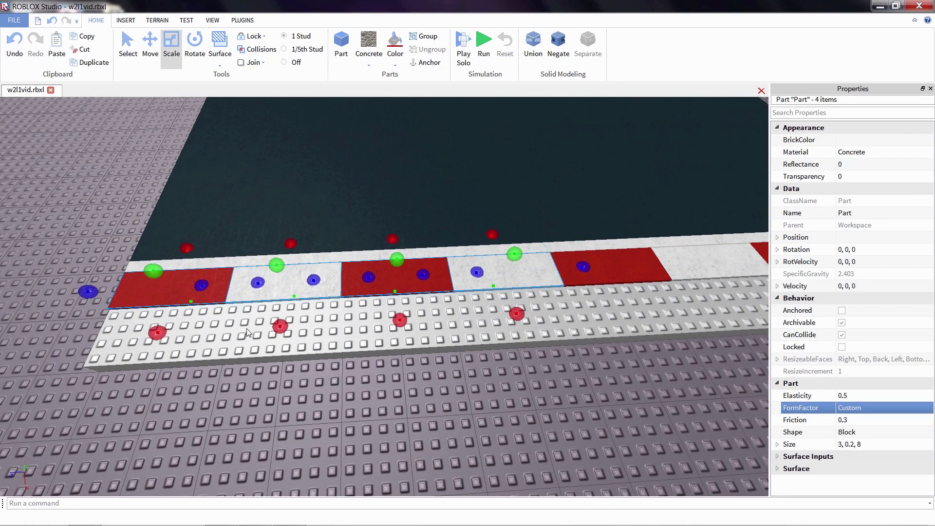
Step: Duplicate the 1-stud white line and place the copy along the outer side of the red and white kerb
left_click(320, 333)
right_click_drag(320, 334, 297, 334)
key("d")
left_click(332, 278)
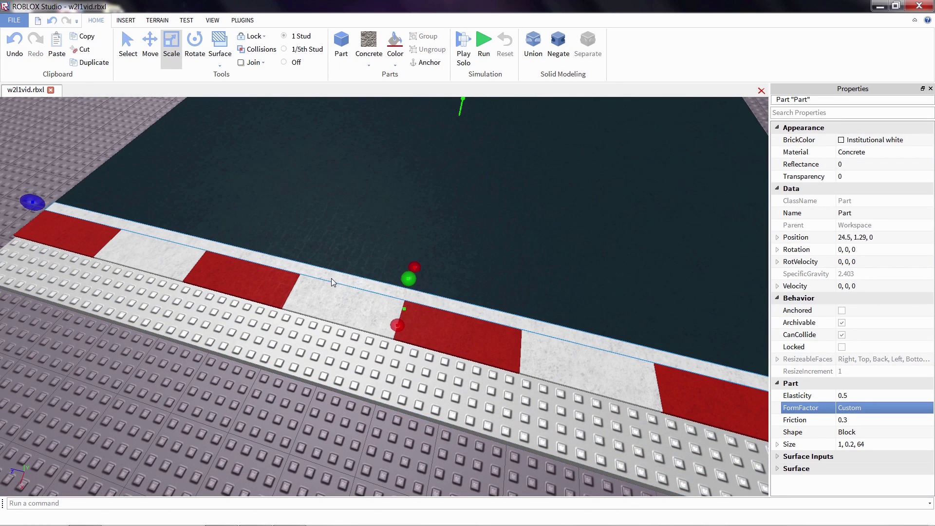
right_click(331, 279)
left_click(360, 303)
right_click(283, 341)
left_click(318, 168)
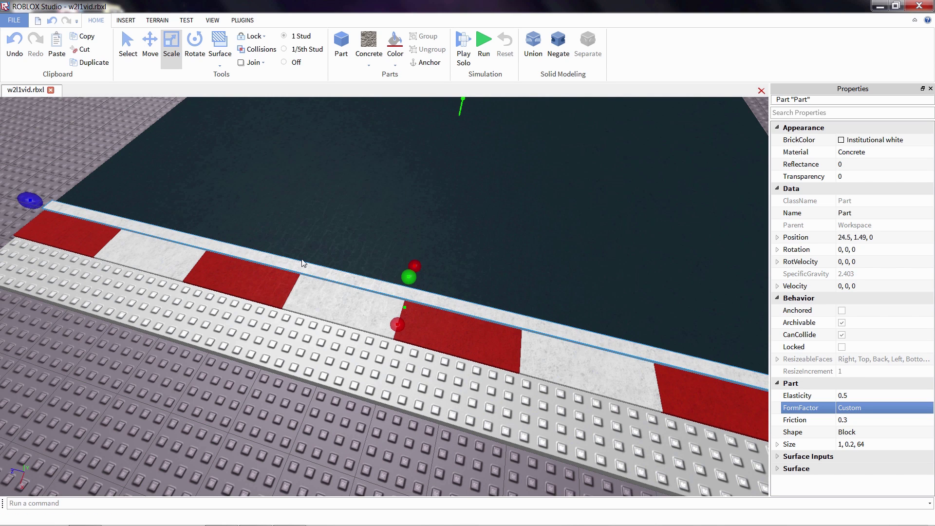
left_click_drag(298, 269, 275, 320)
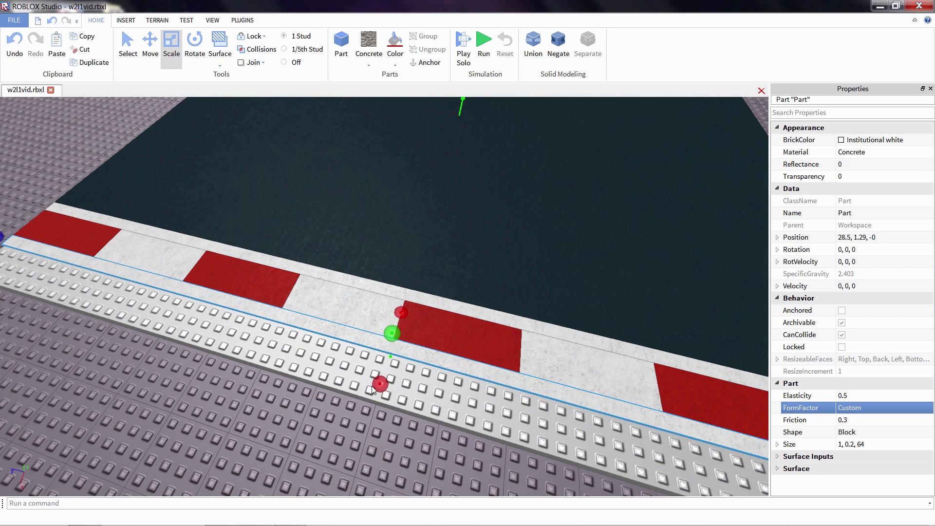
Step: Widen the outer strip to 4 studs to reach the base's edge, and give it Bright green colour and Grass material
left_click_drag(372, 390, 357, 442)
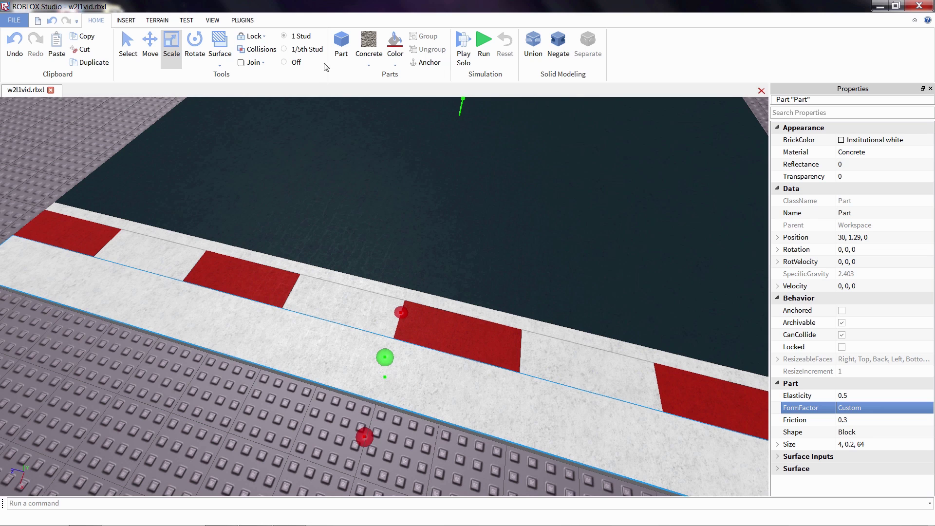
left_click(395, 63)
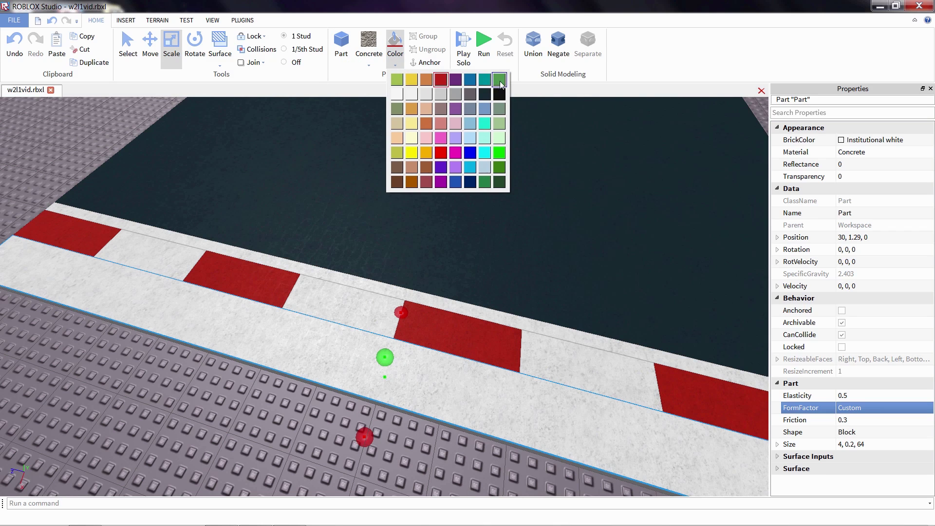
left_click(501, 83)
left_click(369, 64)
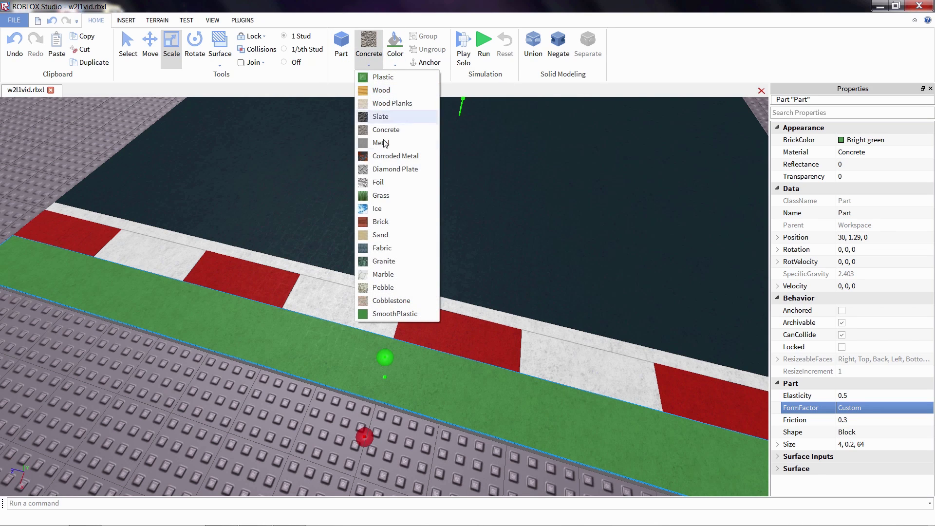
left_click(381, 195)
Step: Copy the white line, kerb blocks and grass strip together and place the pasted set on the opposite side of the road
right_click_drag(362, 237, 363, 238)
scroll(363, 238, "down", 5)
scroll(363, 242, "down", 3)
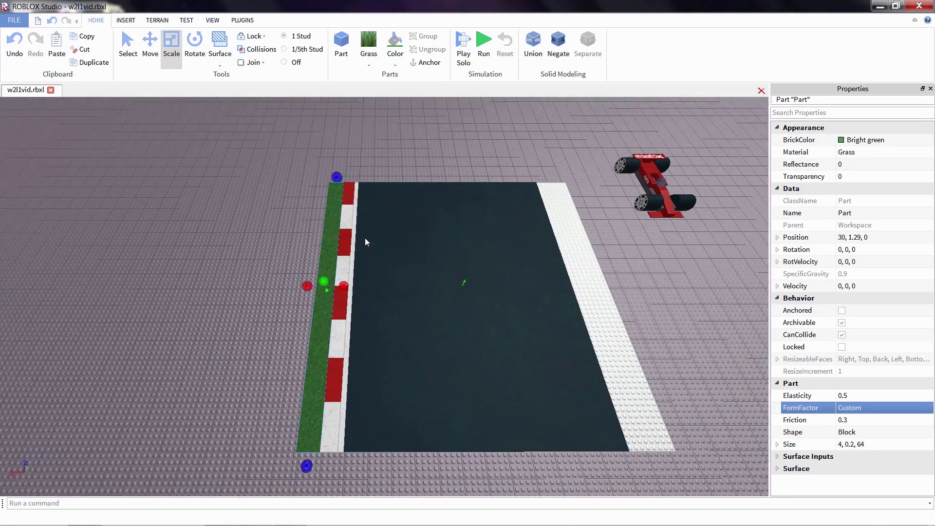
mouse_move(266, 151)
left_mouse_down()
mouse_move(312, 244)
mouse_move(362, 455)
mouse_move(357, 470)
left_mouse_up()
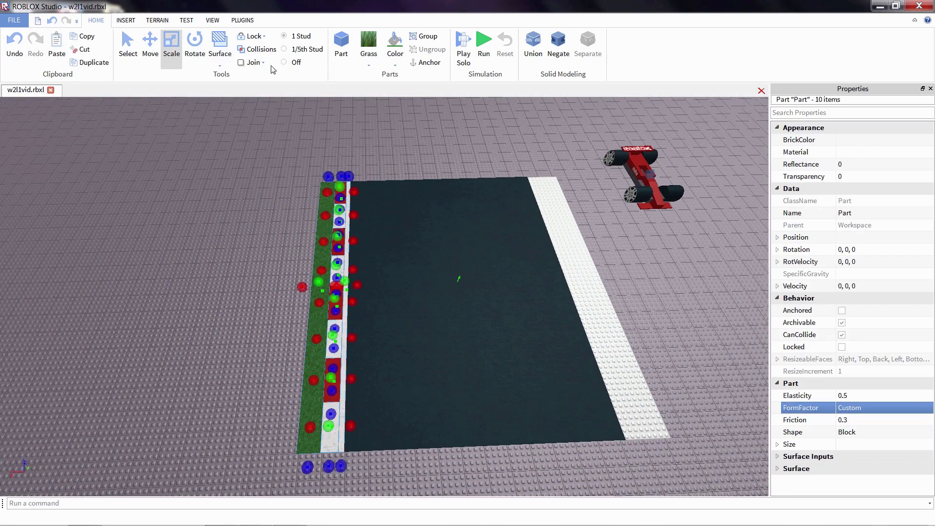
right_click(321, 228)
left_click(333, 248)
right_click(322, 237)
left_click(341, 265)
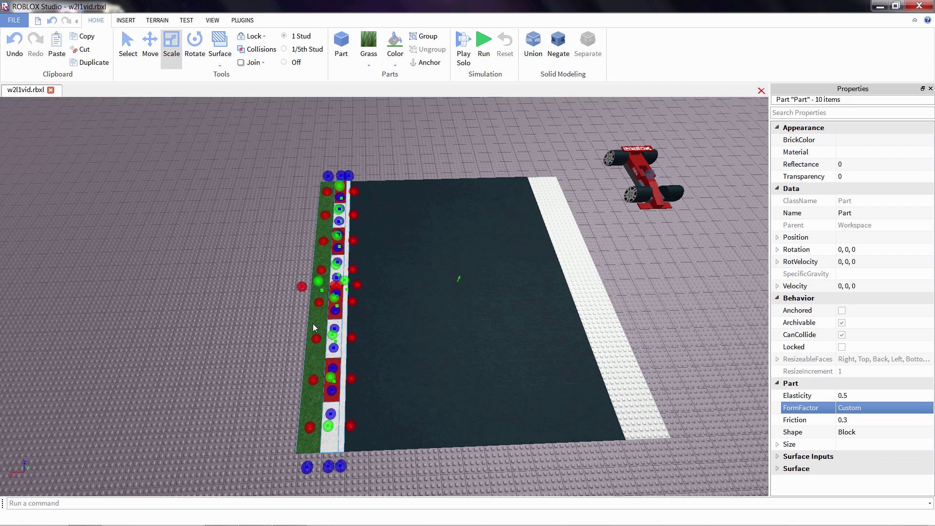
left_click_drag(314, 327, 603, 322)
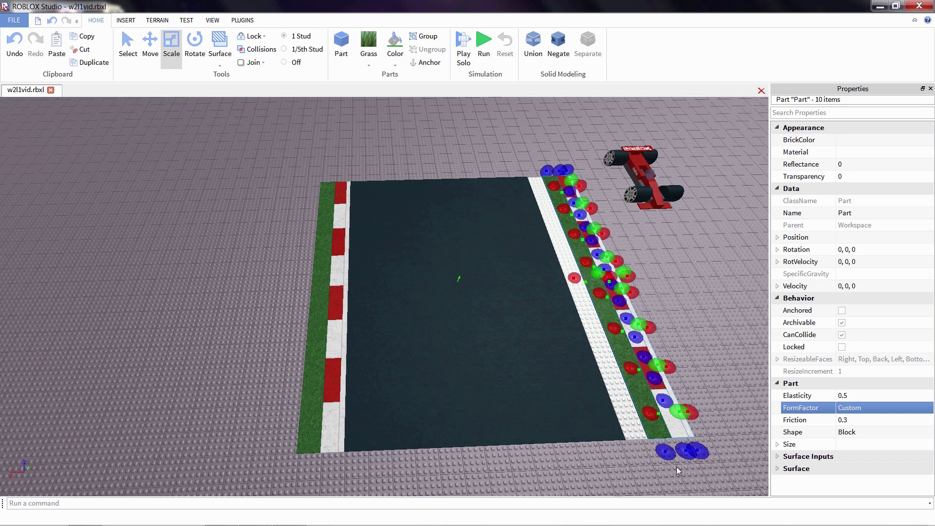
Step: Move the copied 1-stud white line against the black road's opposite edge
left_click(678, 470)
left_click(631, 430)
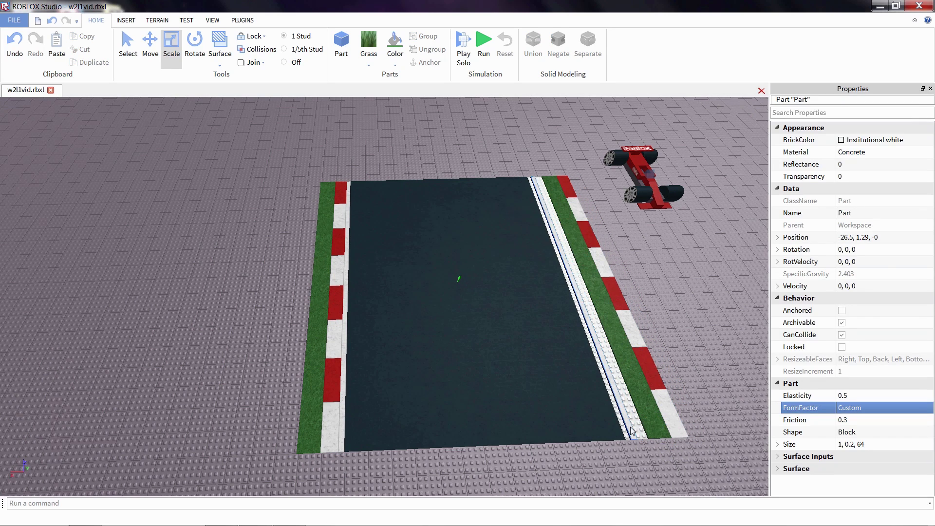
left_click_drag(627, 432, 621, 432)
Step: Select the eight copied kerb blocks and move them together between the white line and the grass strip
right_click_drag(621, 431, 560, 371)
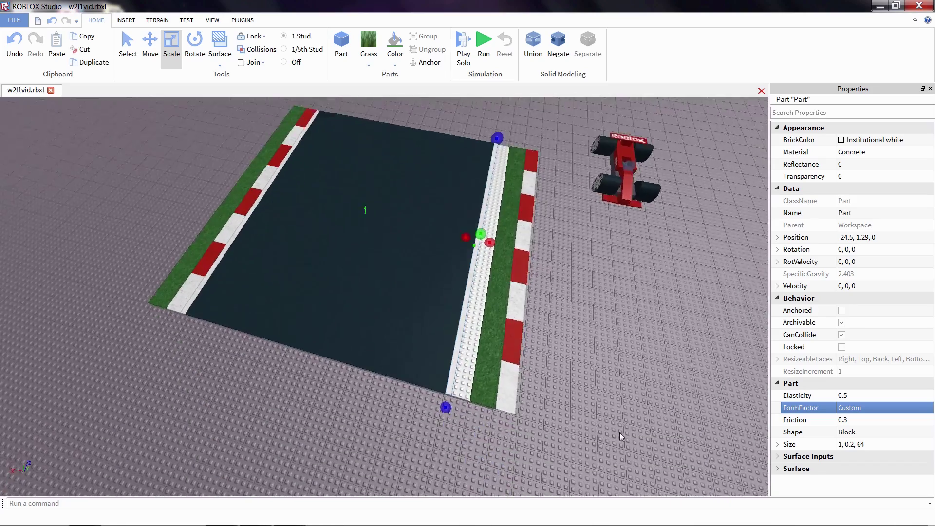
scroll(561, 371, "up", 3)
key("d")
left_click(543, 312, "shift")
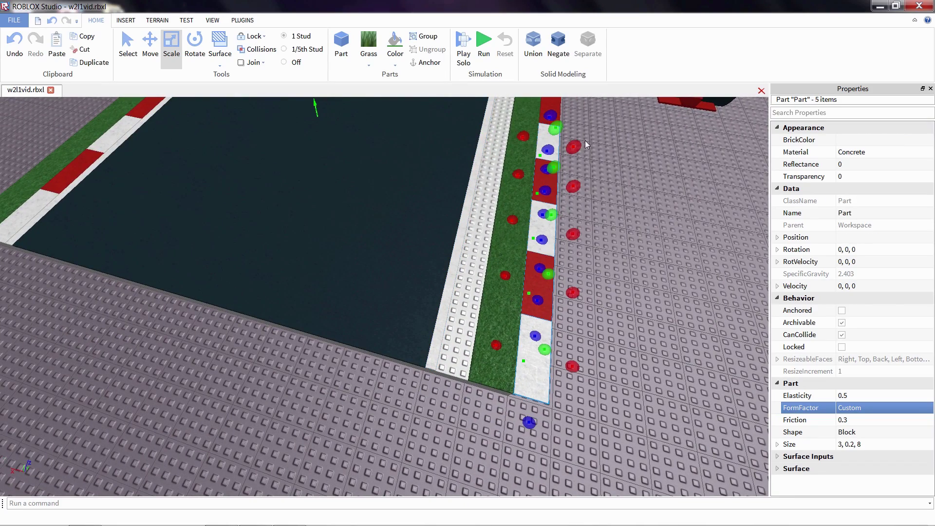
right_click_drag(585, 145, 545, 164)
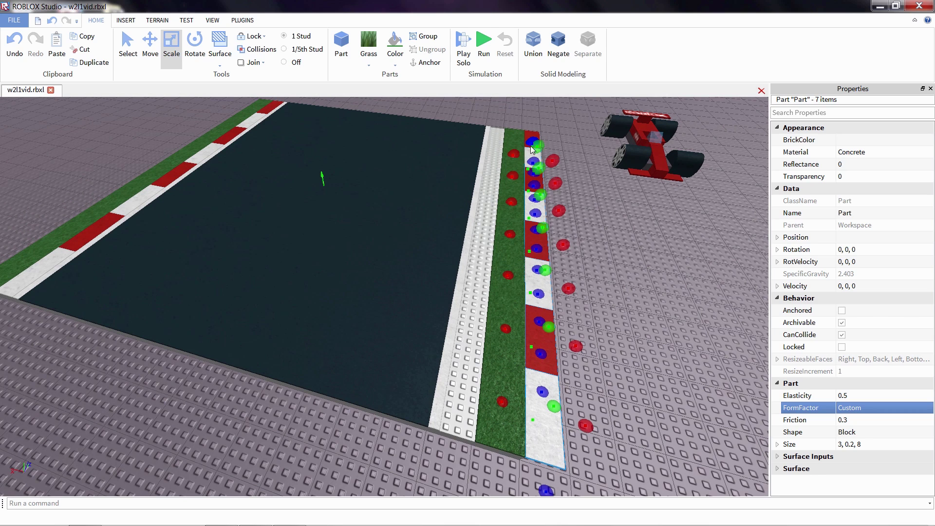
left_click_drag(554, 458, 468, 455)
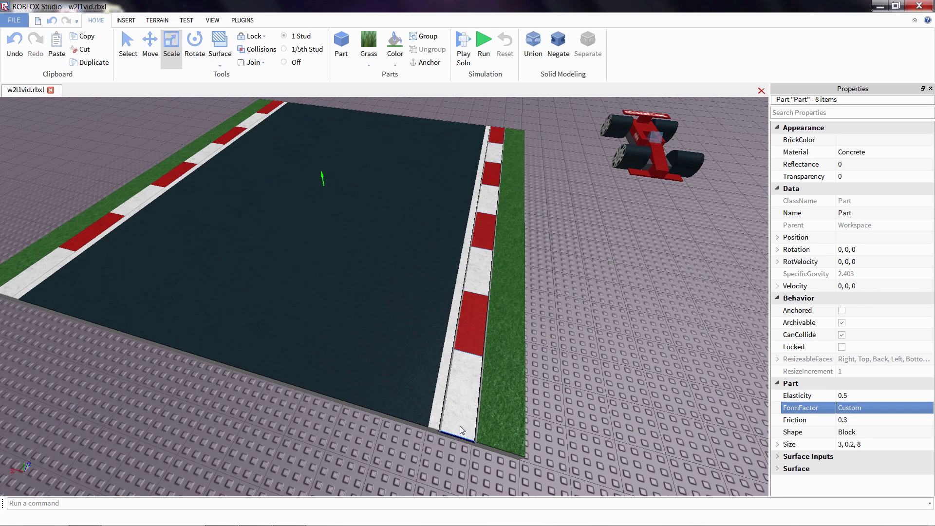
left_click(396, 454)
right_click_drag(395, 455, 396, 454)
scroll(397, 454, "down", 4)
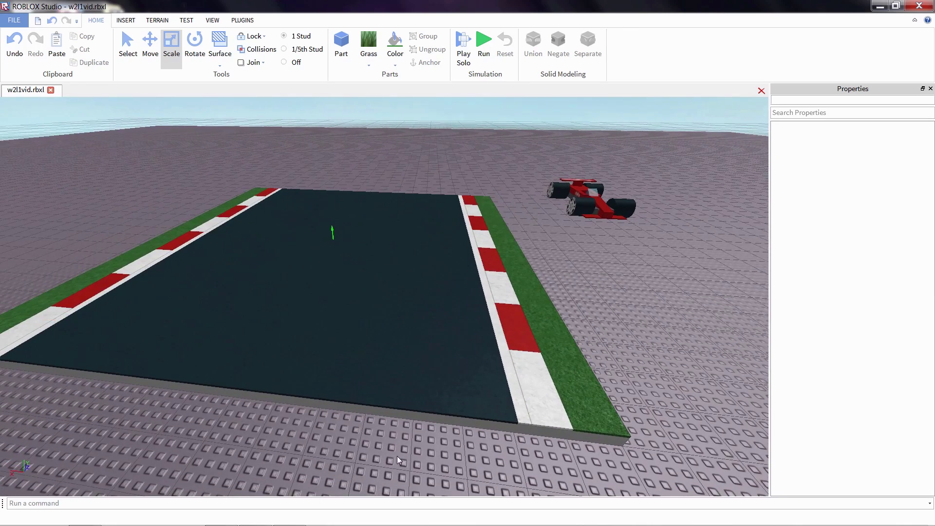
left_click(389, 378)
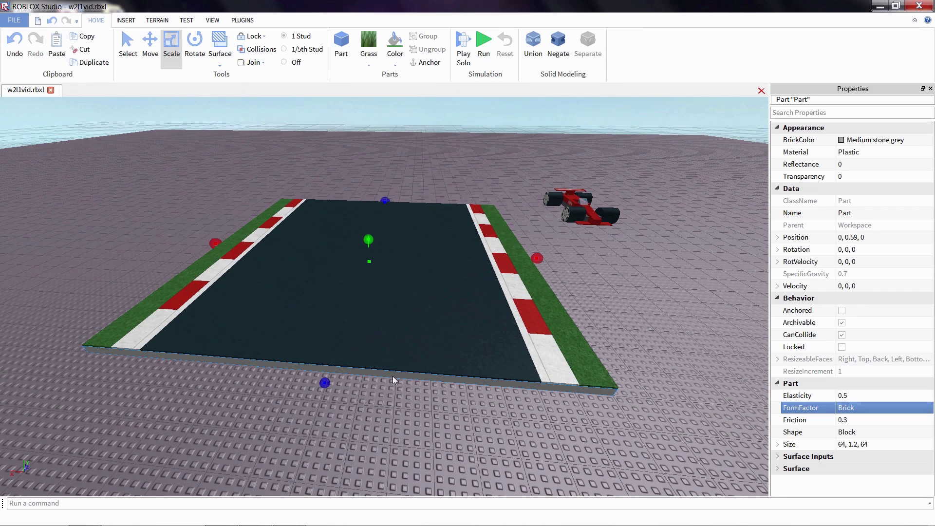
right_click(393, 375)
left_click(413, 242)
scroll(311, 238, "down", 4)
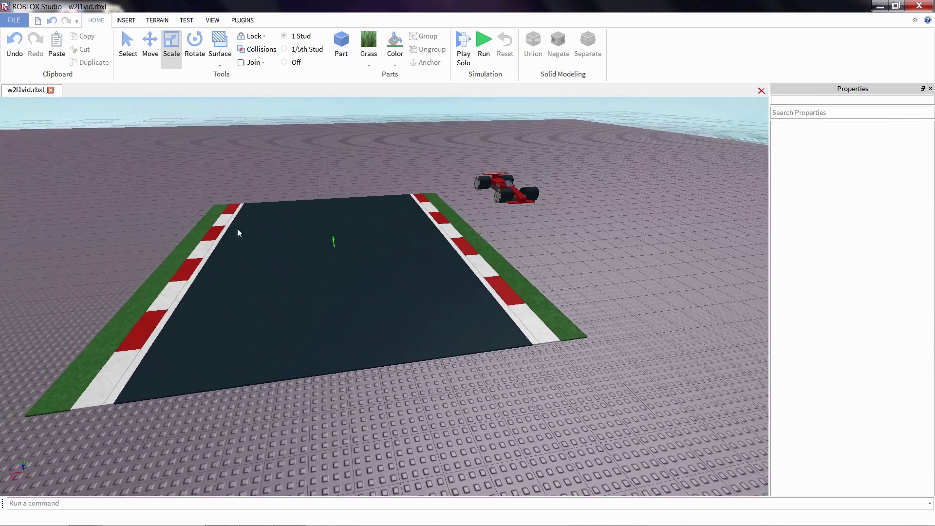
left_click_drag(76, 183, 475, 415)
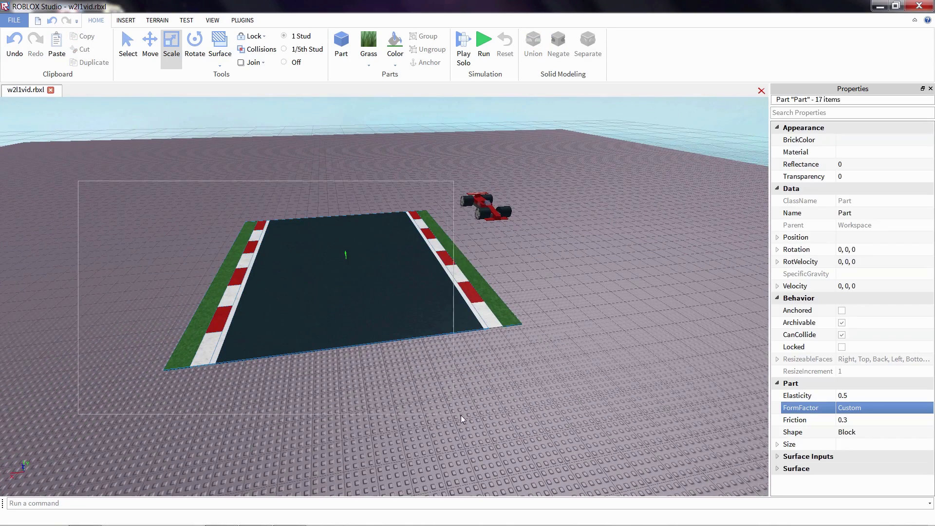
key("f")
left_click_drag(621, 415, 266, 279)
left_click(613, 303)
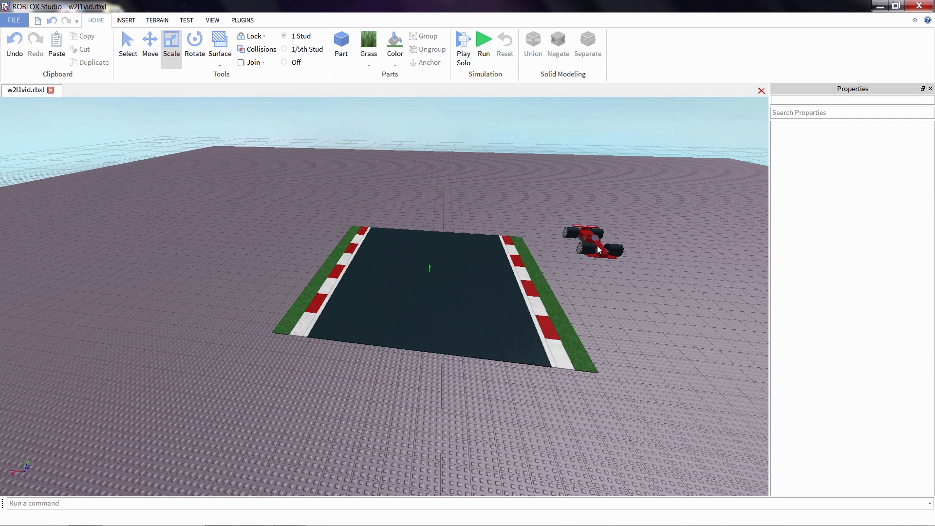
Step: Move the race car clear of the track and group all parts of the track segment into one model
left_click_drag(599, 247, 726, 210)
left_click_drag(220, 181, 624, 441)
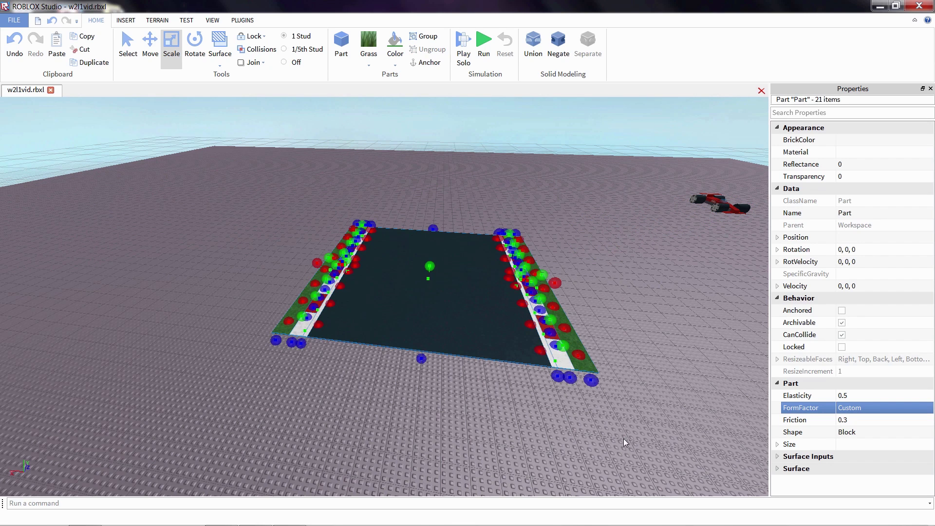
left_click_drag(472, 334, 425, 324)
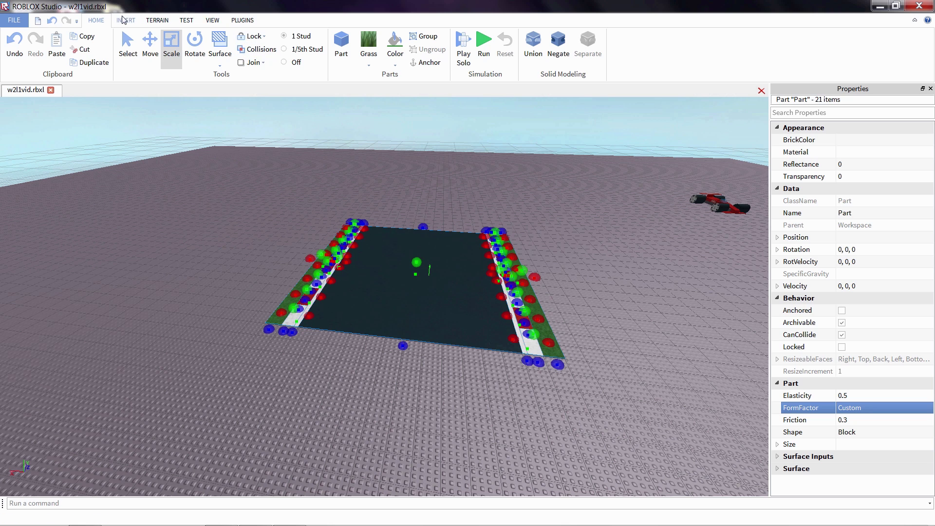
left_click(422, 37)
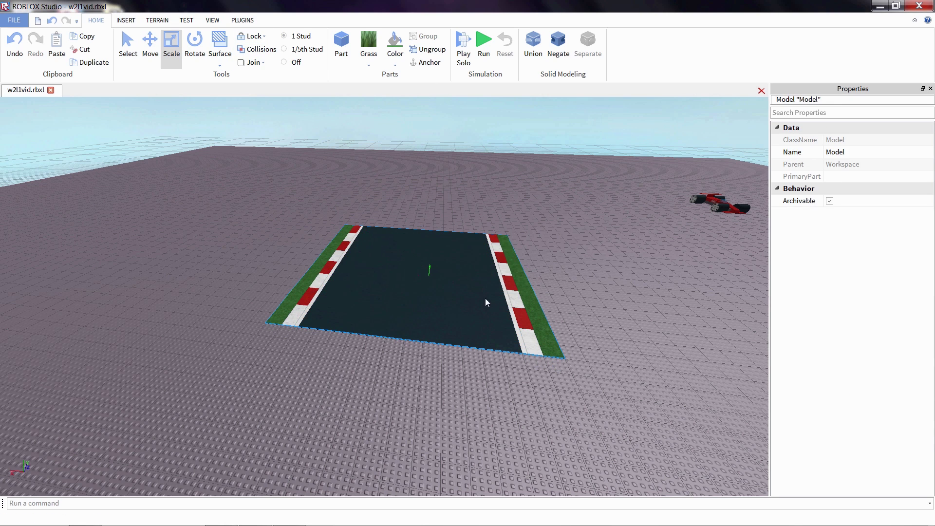
Step: Reposition the grouped track segment on the baseplate as a single piece
right_click_drag(606, 361, 605, 361)
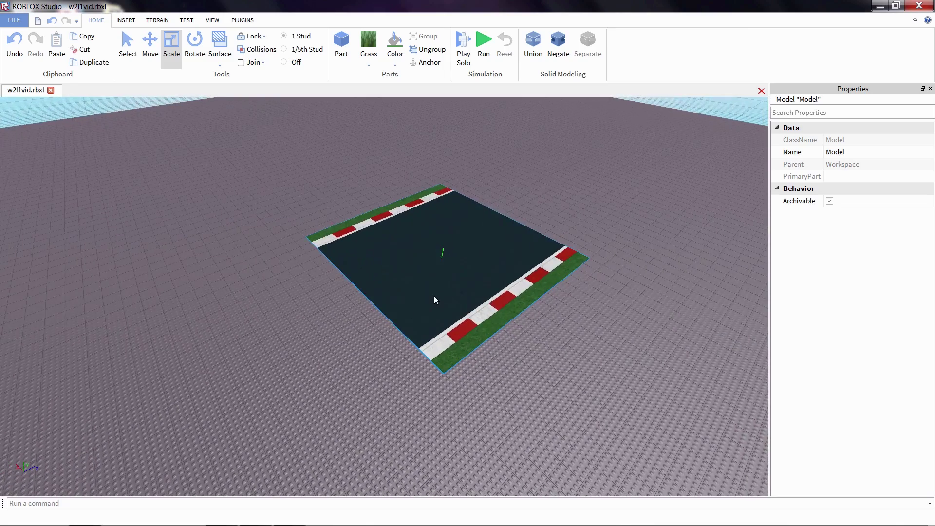
left_click_drag(434, 296, 236, 288)
key("f")
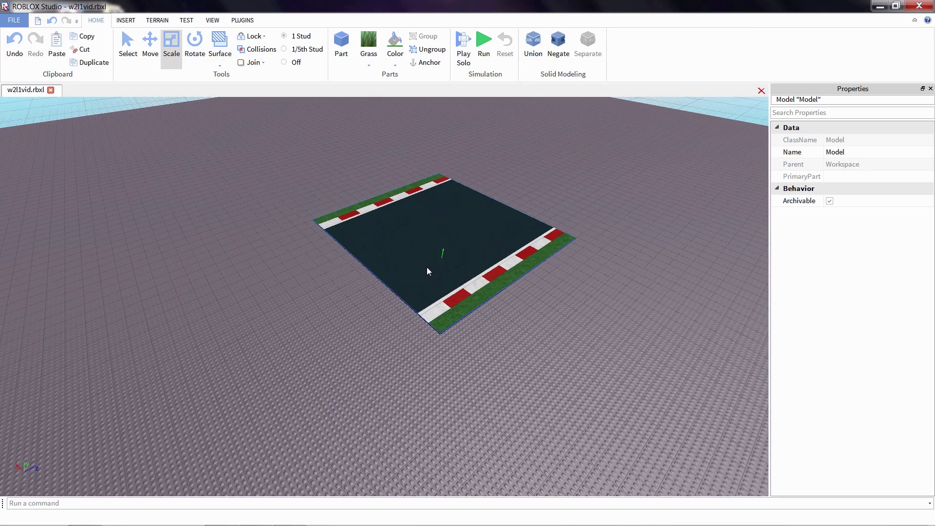
left_click(403, 342)
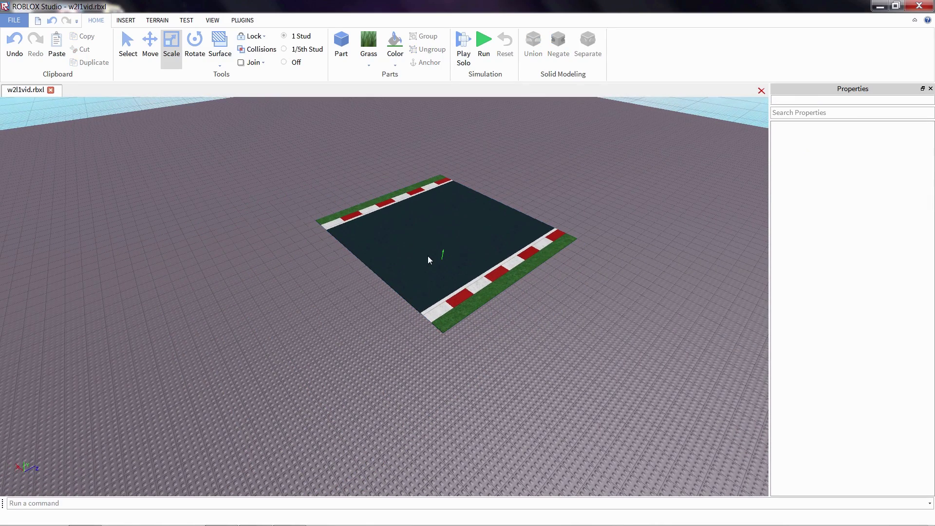
Step: Copy the grouped track segment and place the copy end to end against the original so the road continues
left_click(423, 250)
right_click(422, 249)
left_click(436, 264)
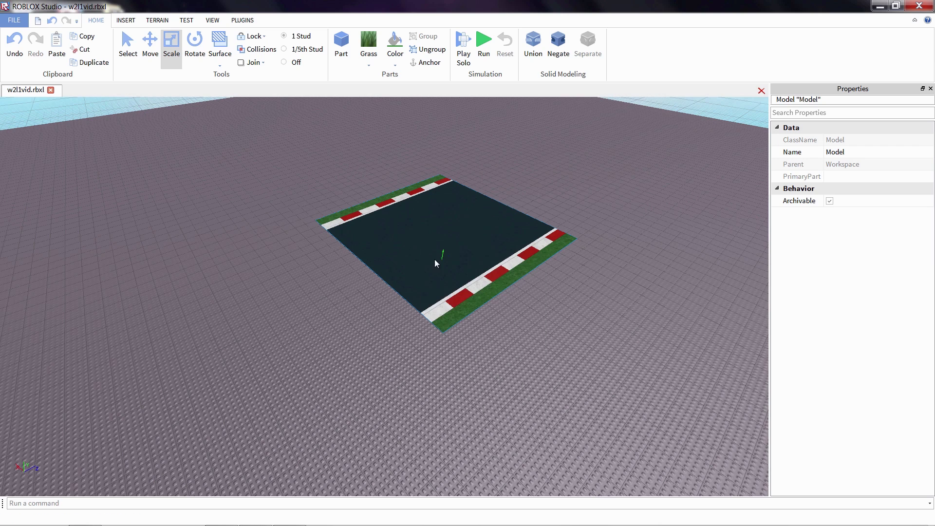
right_click(430, 255)
left_click(451, 289)
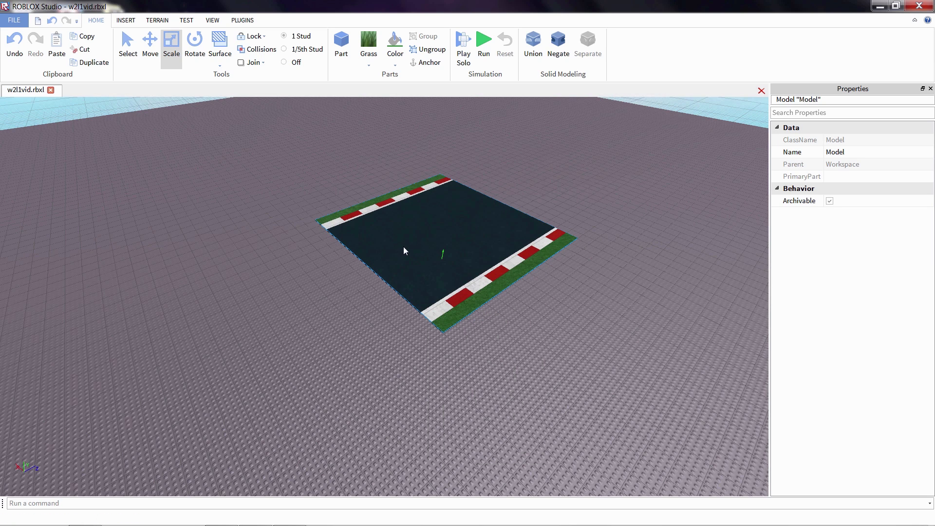
key("ctrl+d")
left_click_drag(432, 234, 190, 350)
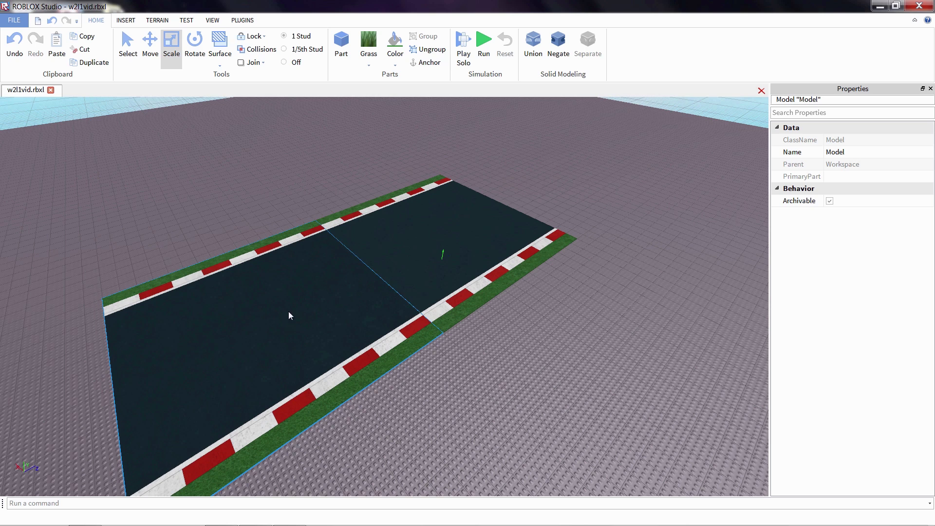
left_click(313, 168)
Step: Pull the copied segment away from the original and ungroup the original segment
left_click_drag(367, 299, 125, 224)
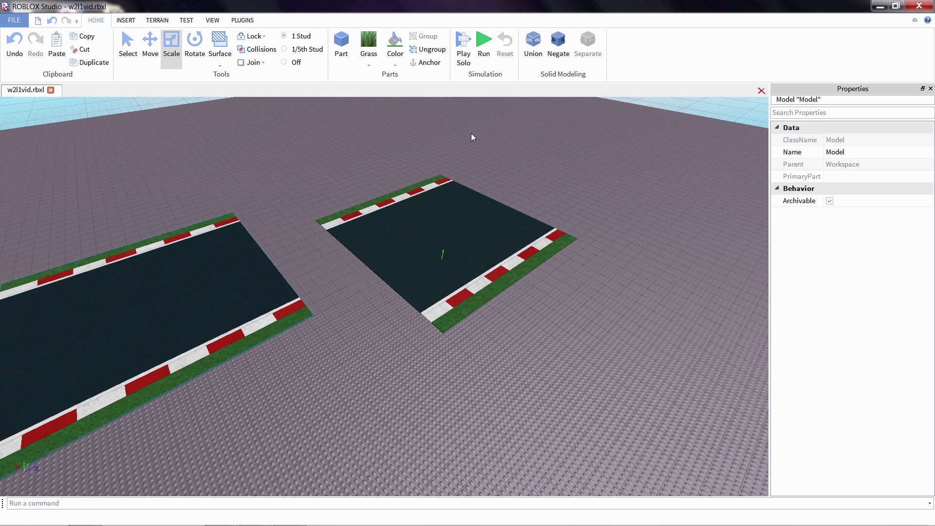
left_click(423, 252)
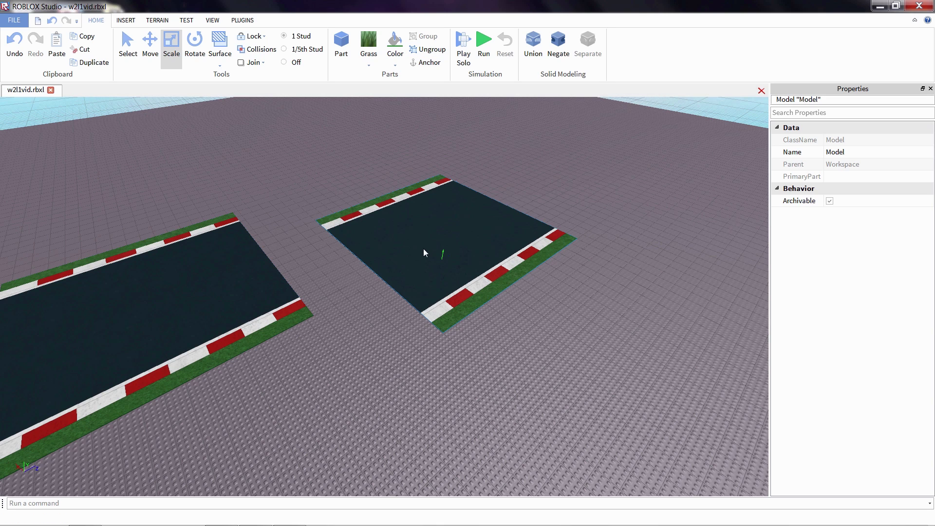
left_click(431, 56)
left_click(476, 147)
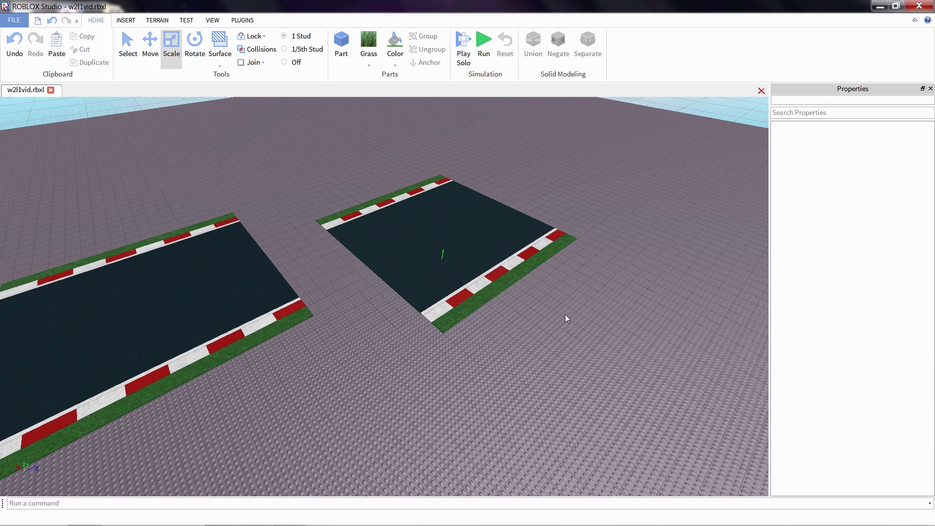
Step: Regroup all parts of the original segment and move the copied segment back against its end
left_click_drag(306, 129, 602, 368)
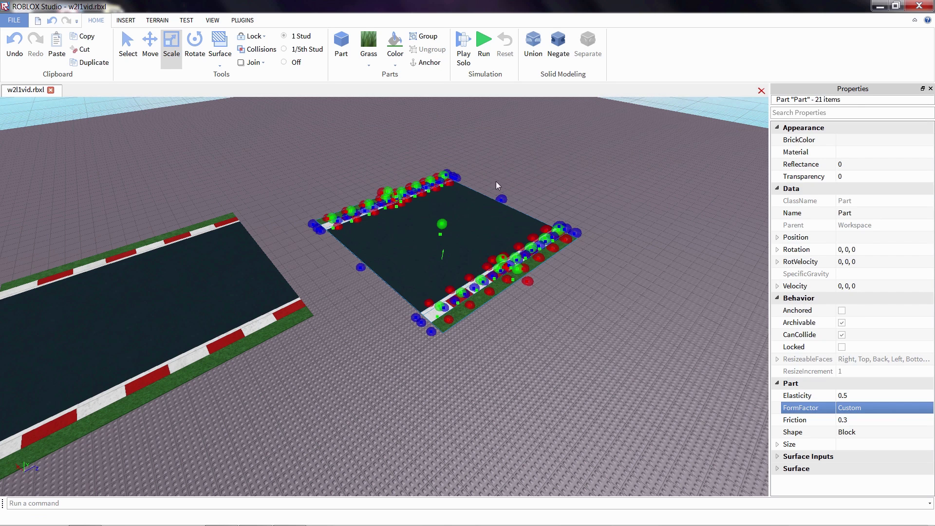
key("ctrl+g")
left_click_drag(184, 267, 286, 282)
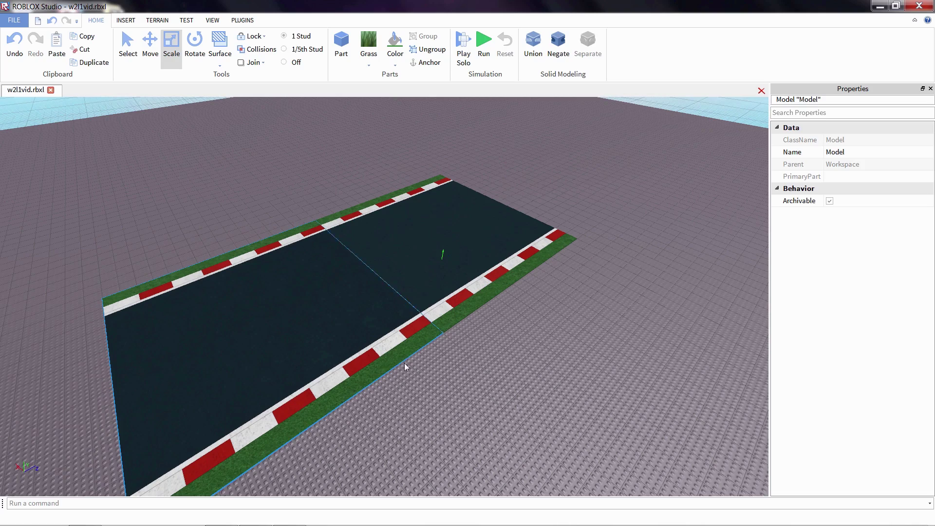
Step: Examine the joint between the two track segments from several angles, including the road, white lines and kerbs
left_click(431, 378)
scroll(431, 377, "down", 1)
right_click_drag(431, 377, 430, 377)
scroll(438, 365, "up", 2)
scroll(370, 258, "up", 5)
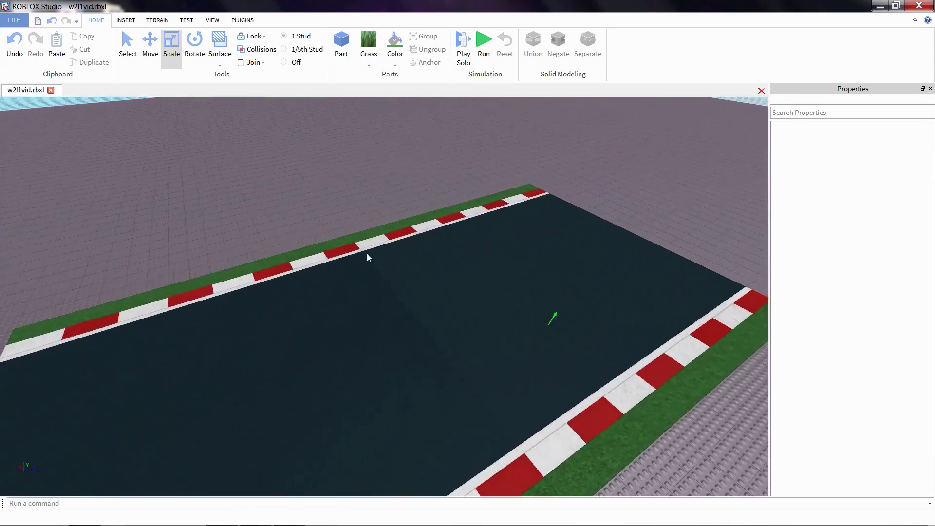
scroll(390, 298, "down", 4)
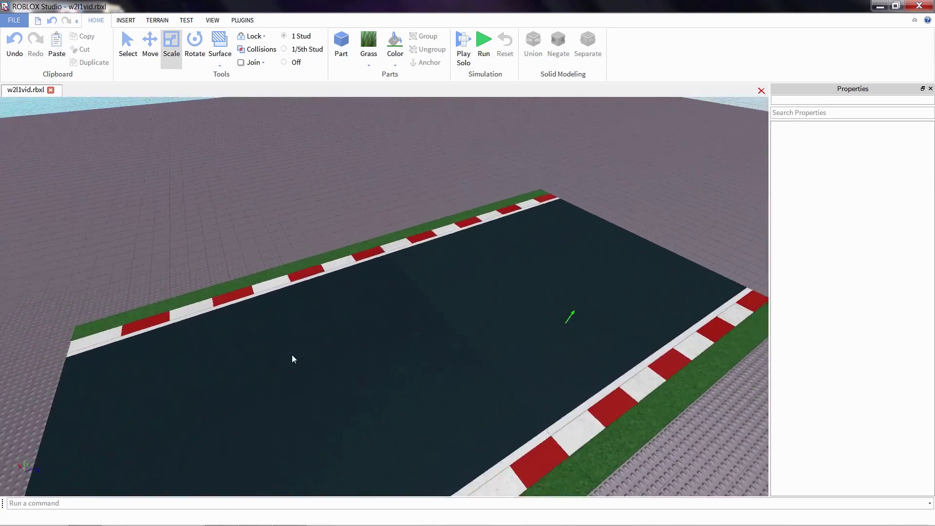
right_click_drag(291, 355, 503, 159)
scroll(504, 159, "down", 6)
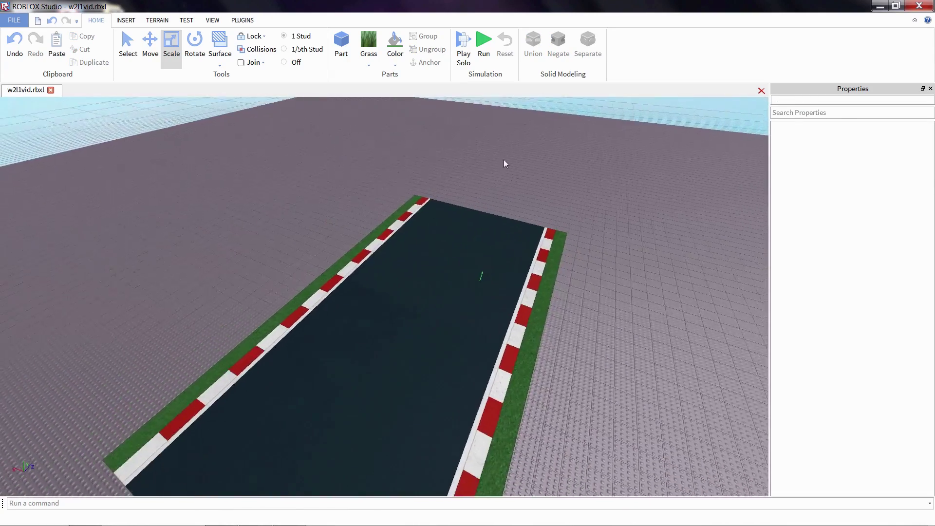
scroll(370, 331, "up", 2)
scroll(385, 350, "up", 3)
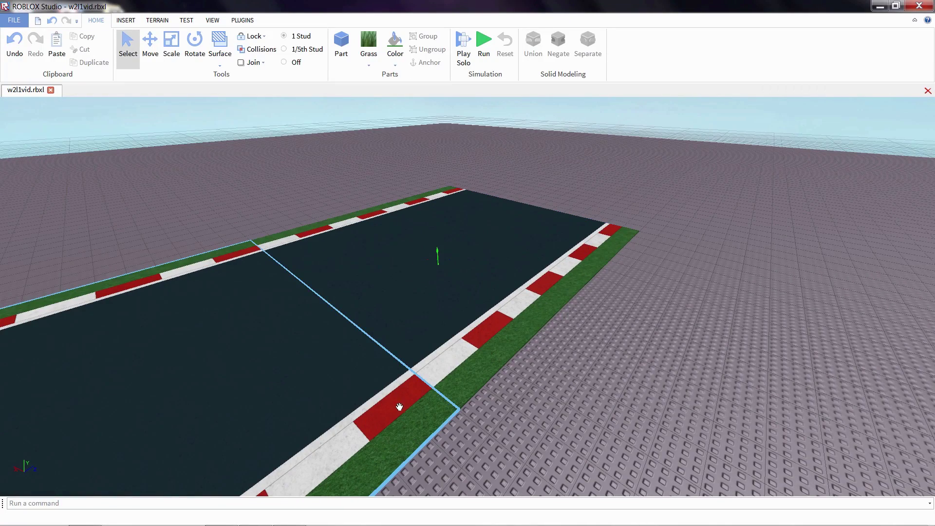
Step: Delete the copied track segment, keeping only the original one
left_click(396, 401)
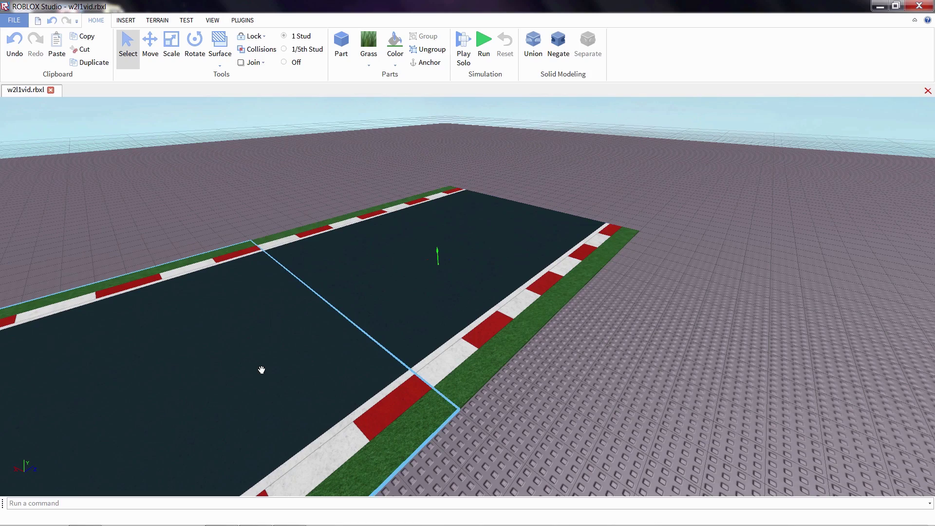
right_click(263, 329)
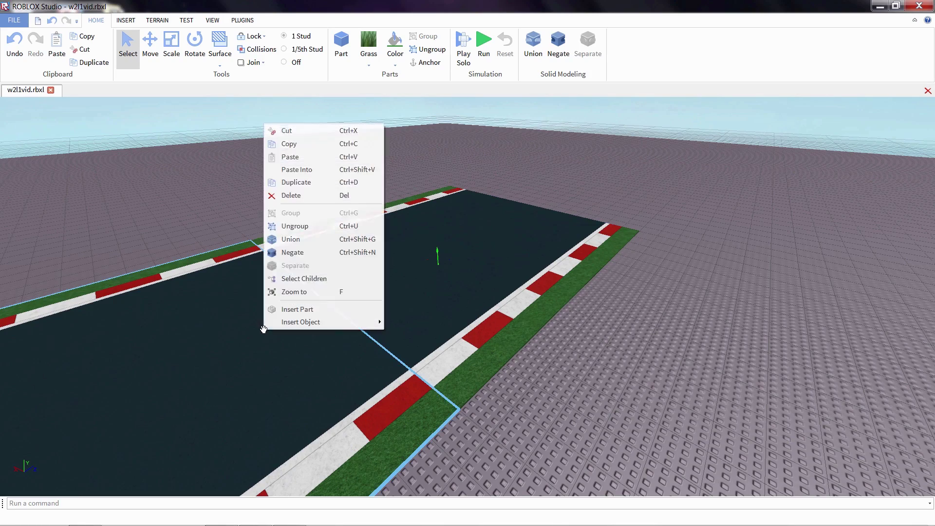
left_click(289, 197)
Step: Search the model library for "ROBLOX Racing Fence"
right_click_drag(279, 208, 280, 207)
key("w")
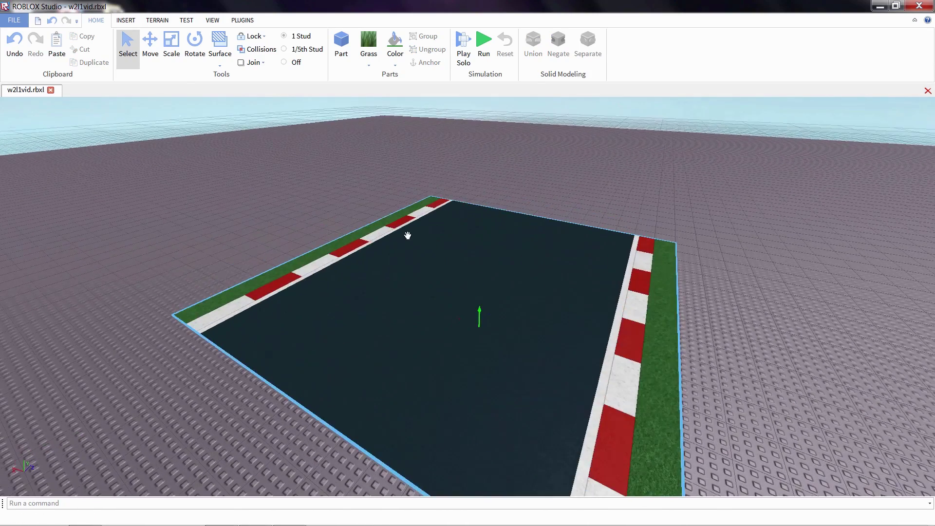
key("a")
right_click_drag(403, 339, 403, 338)
key("w")
right_click_drag(440, 367, 441, 367)
scroll(441, 368, "down", 2)
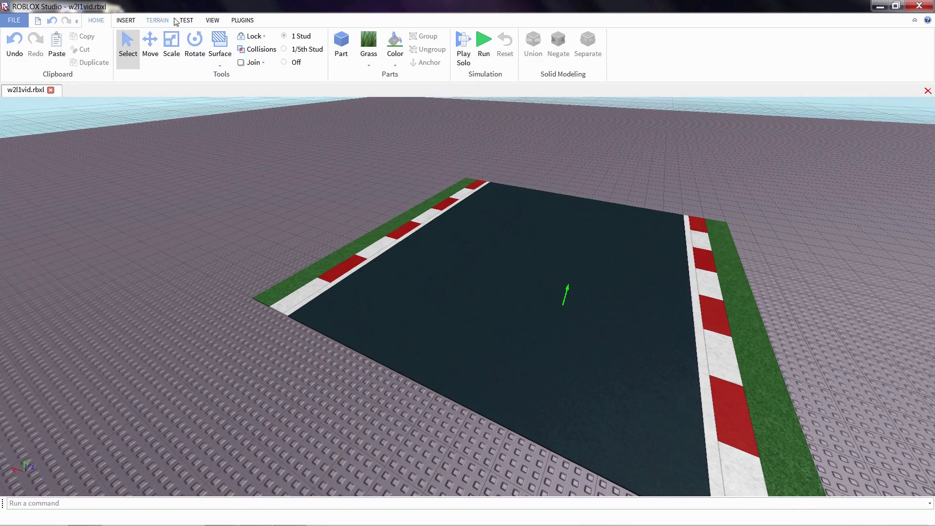
left_click(134, 22)
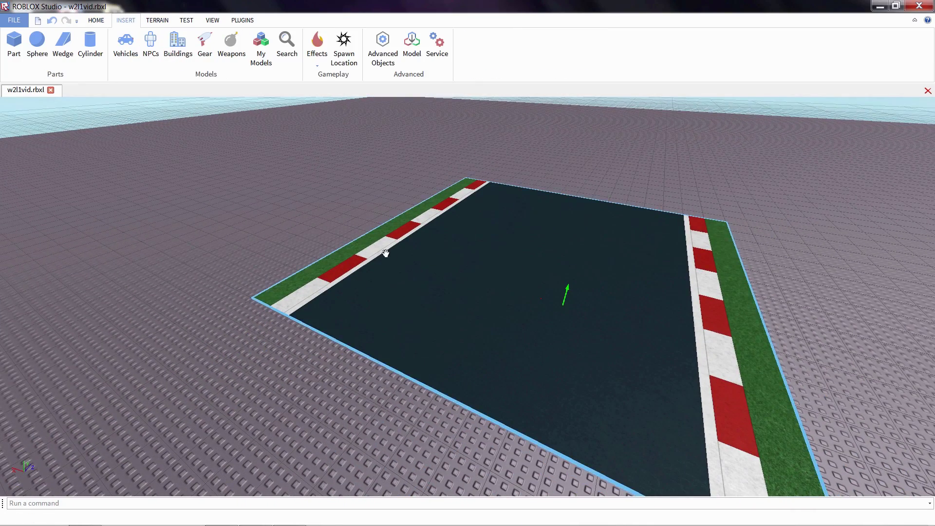
left_click(288, 46)
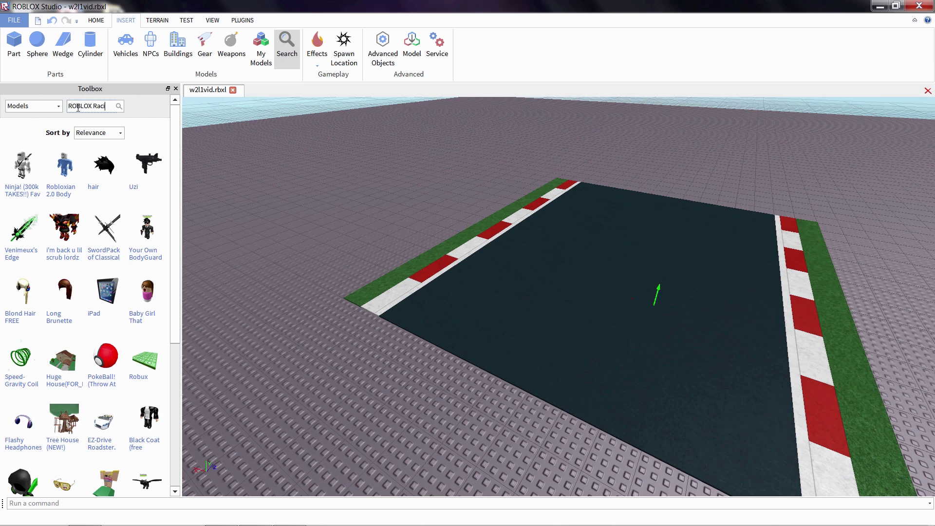
type("enc")
key("Return")
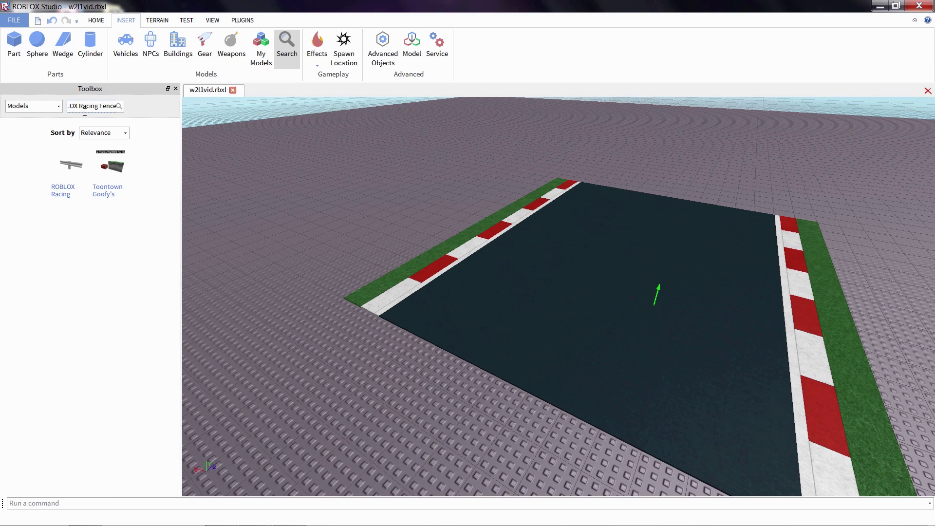
Step: Insert the ROBLOX Racing fence model and place it on the outer edge of the grass strip at the segment's near corner
left_click(74, 169)
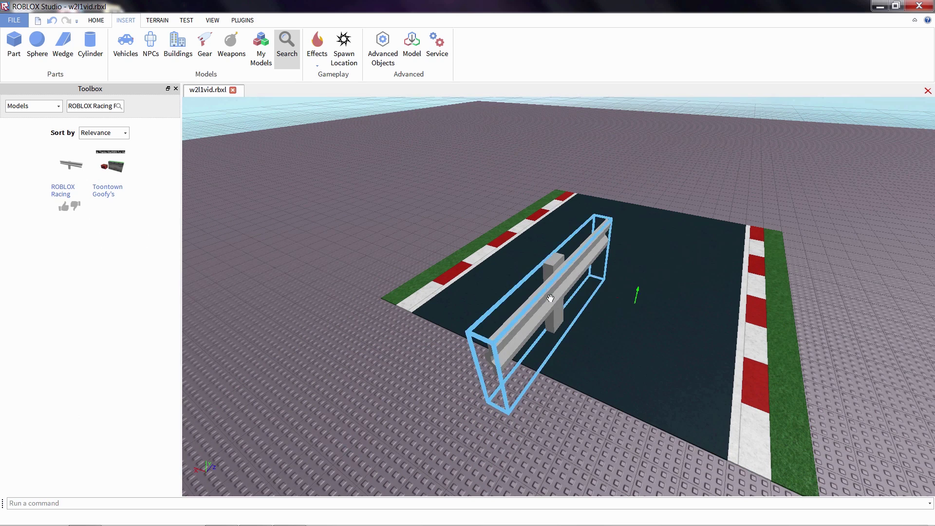
left_click_drag(550, 298, 416, 286)
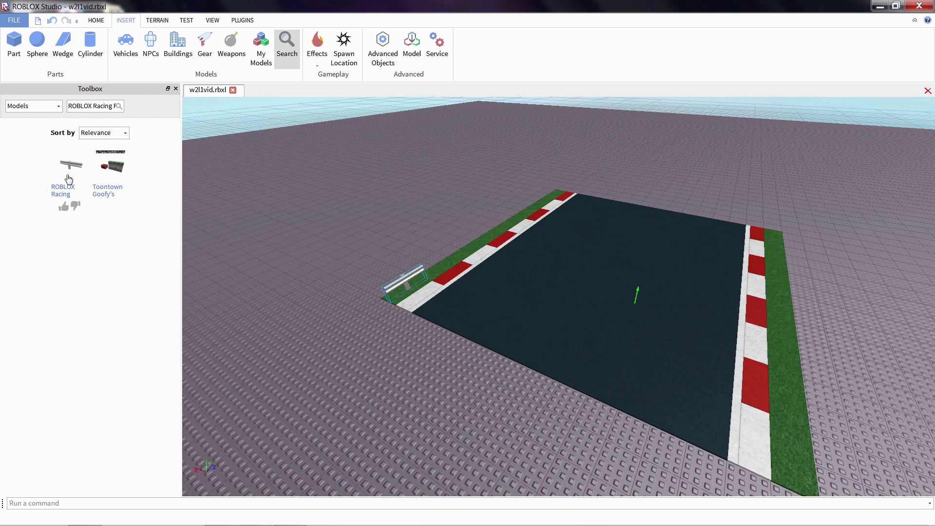
scroll(334, 230, "up", 5)
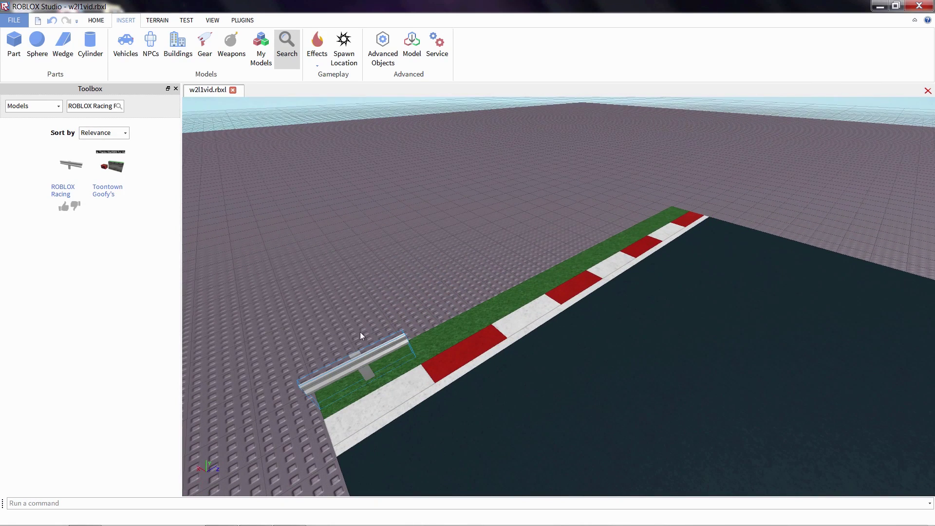
Step: Copy the fence piece and place the pasted copy end to end with it along the grass strip
right_click_drag(365, 352, 364, 354)
right_click(365, 353)
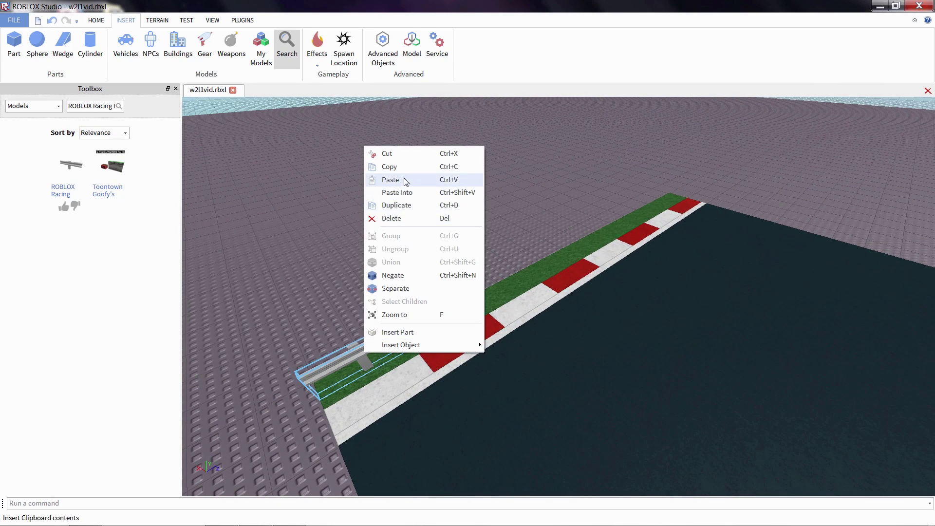
left_click(403, 168)
right_click(398, 251)
left_click(414, 286)
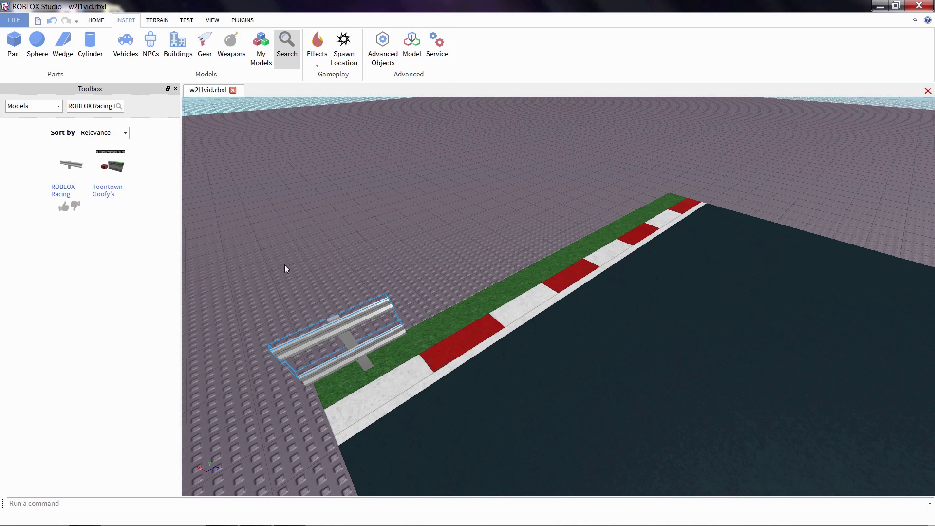
left_click_drag(345, 331, 444, 304)
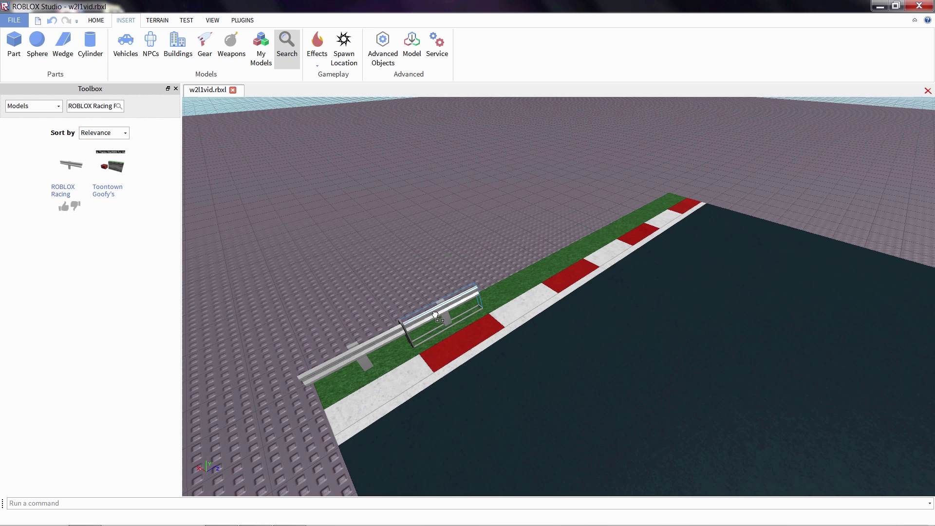
Step: Copy the two joined fence pieces and place the pasted pair end to end with them along the grass strip
right_click(386, 332)
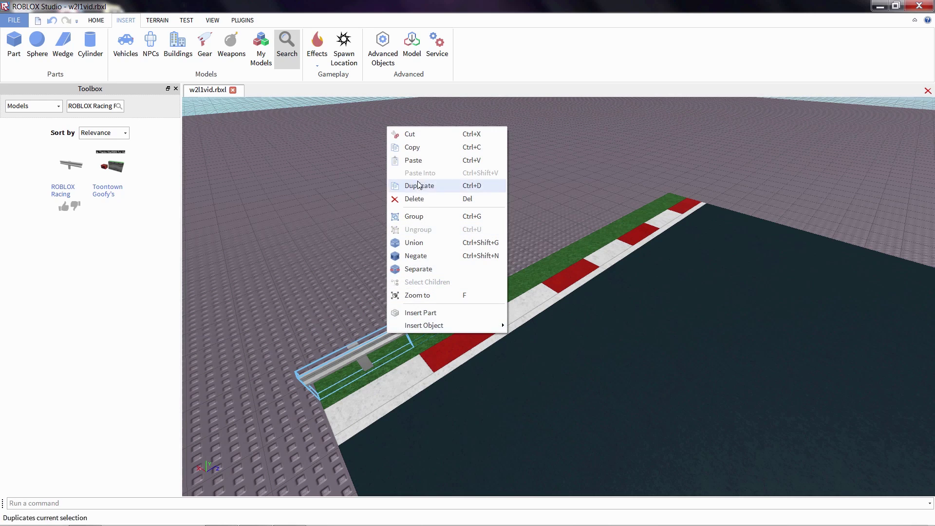
left_click(417, 152)
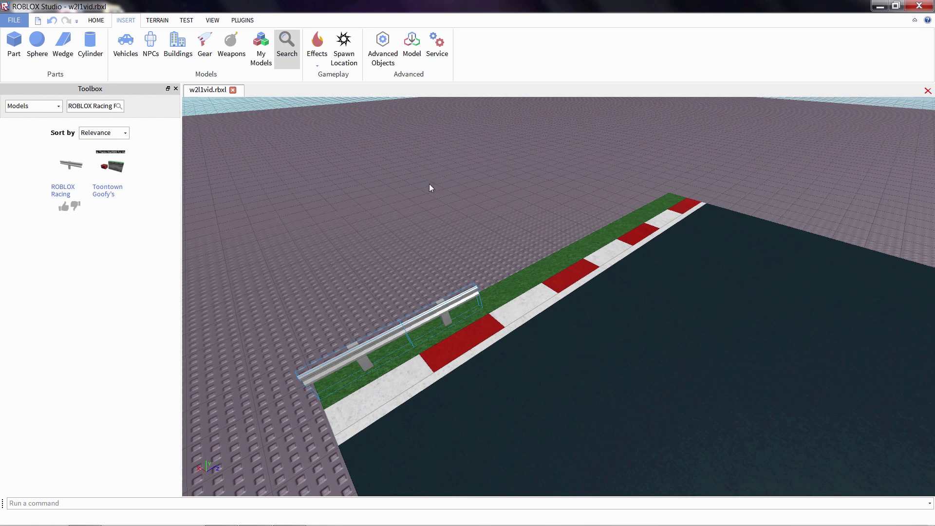
right_click(497, 284)
left_click(519, 318)
left_click_drag(365, 323, 479, 309)
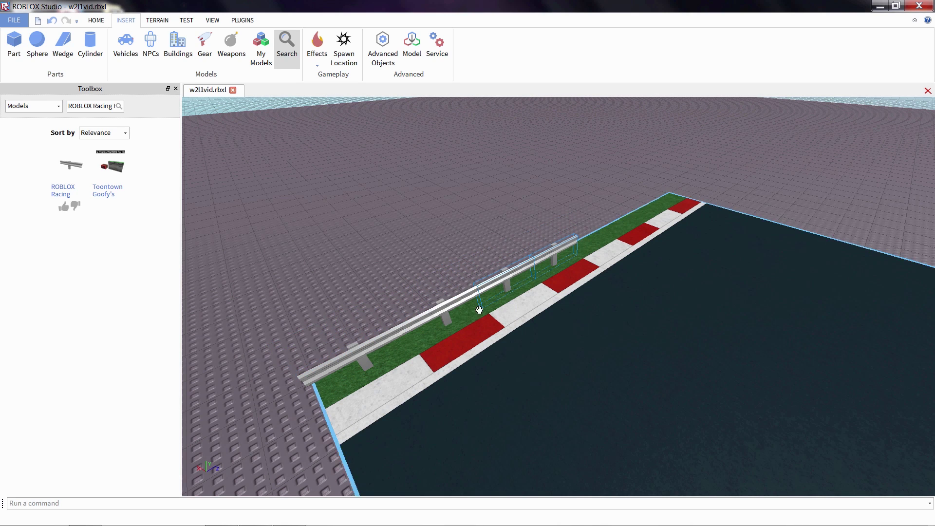
Step: Copy the row of four fence pieces and place the pasted row end to end so the fence spans the whole grass strip
right_click(369, 344)
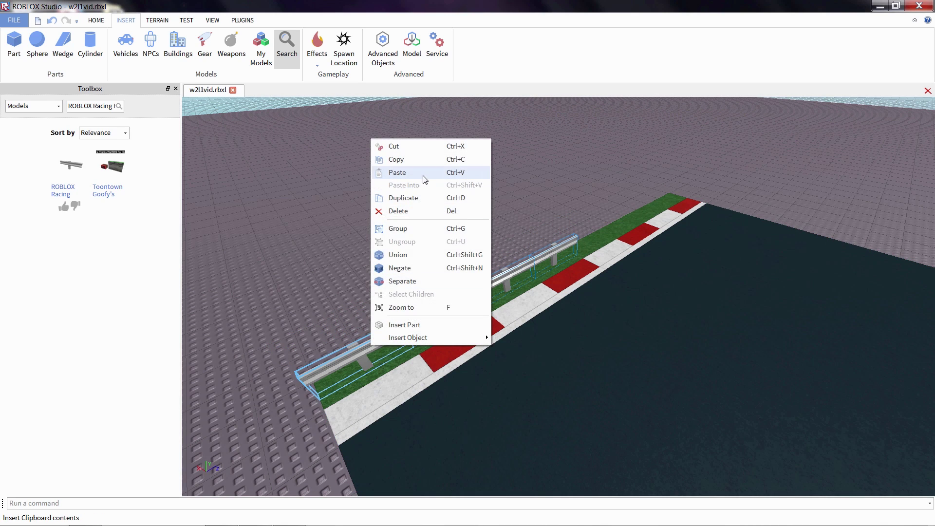
left_click(411, 163)
key("ctrl+v")
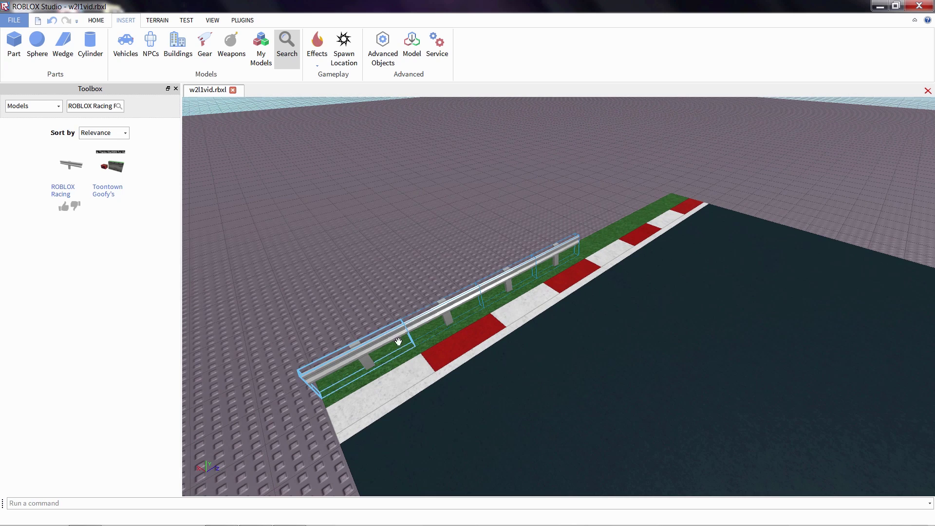
right_click(398, 341)
left_click(423, 165)
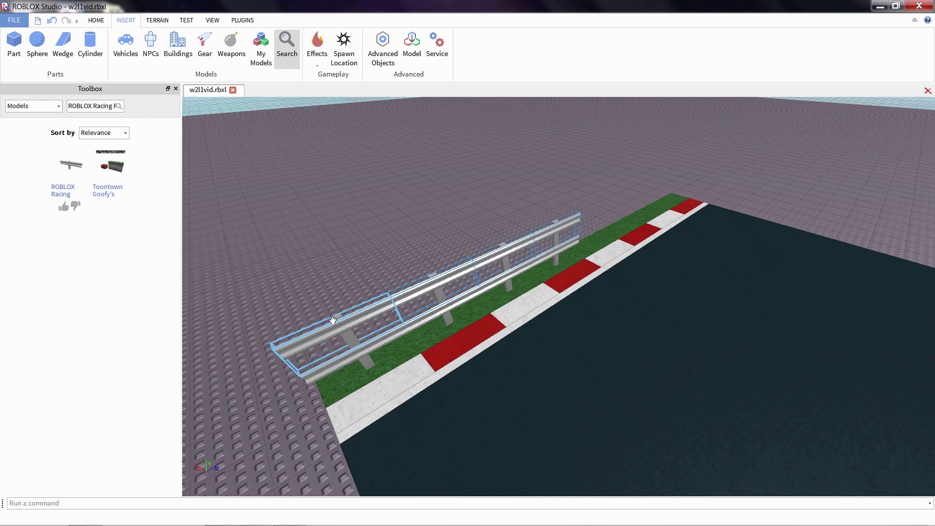
left_click_drag(332, 320, 595, 248)
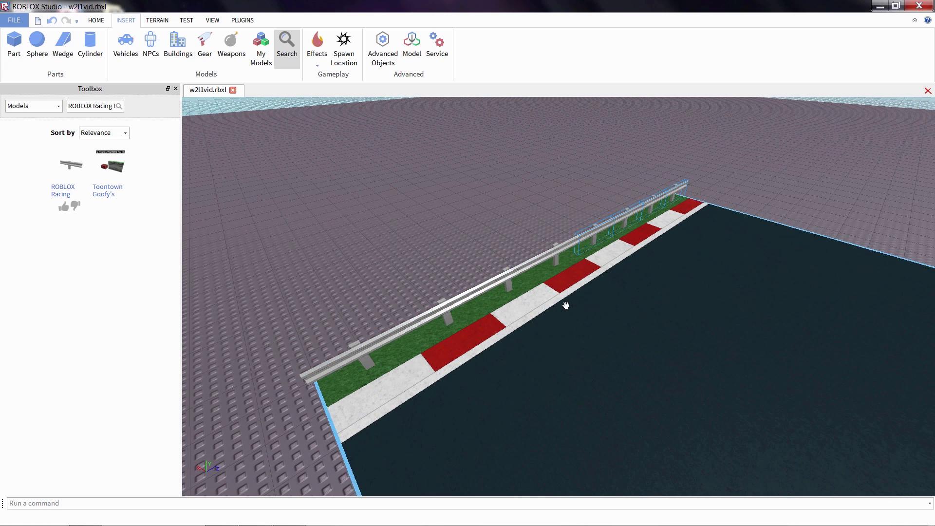
Step: Select all fence pieces in the finished row, copy them and place the pasted row on the opposite grass strip
scroll(565, 305, "down", 4)
scroll(566, 302, "up", 4)
left_click(571, 258, "ctrl")
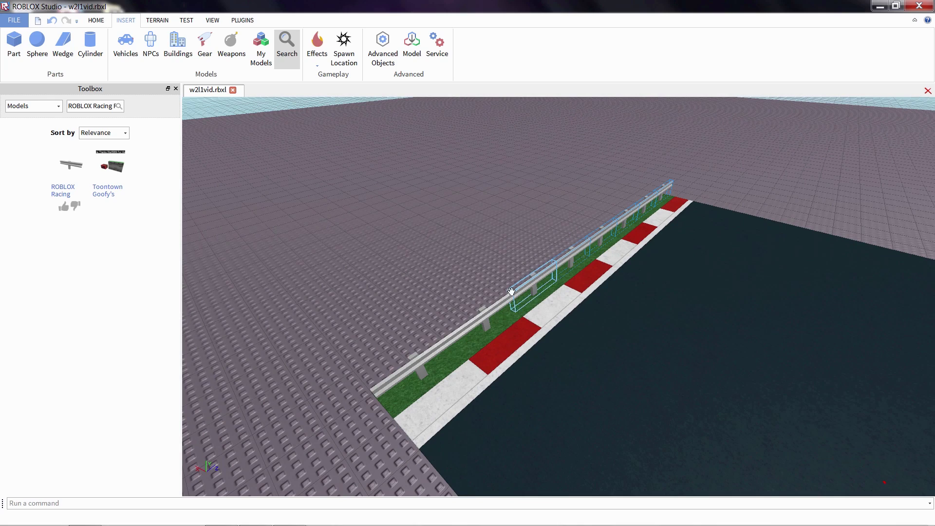
left_click(434, 354, "ctrl")
right_click(428, 361)
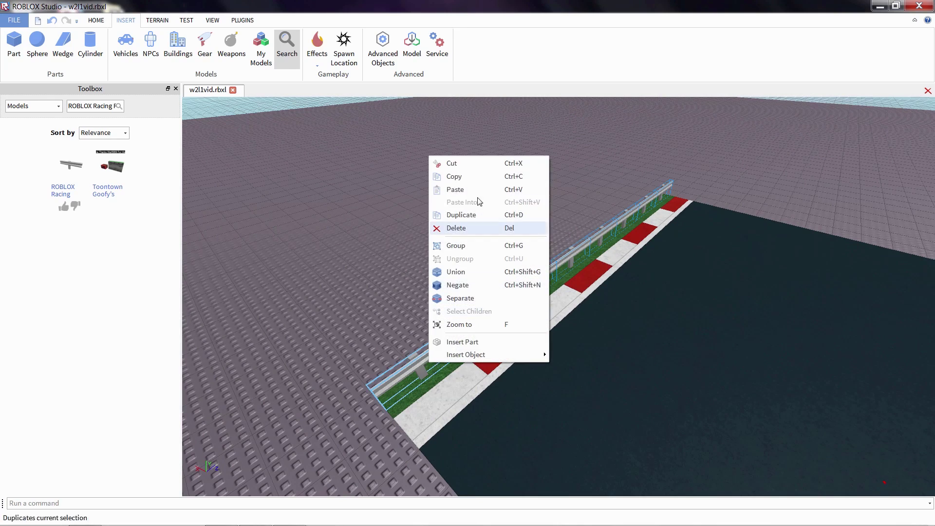
left_click(470, 181)
right_click_drag(474, 214, 474, 234)
right_click(477, 261)
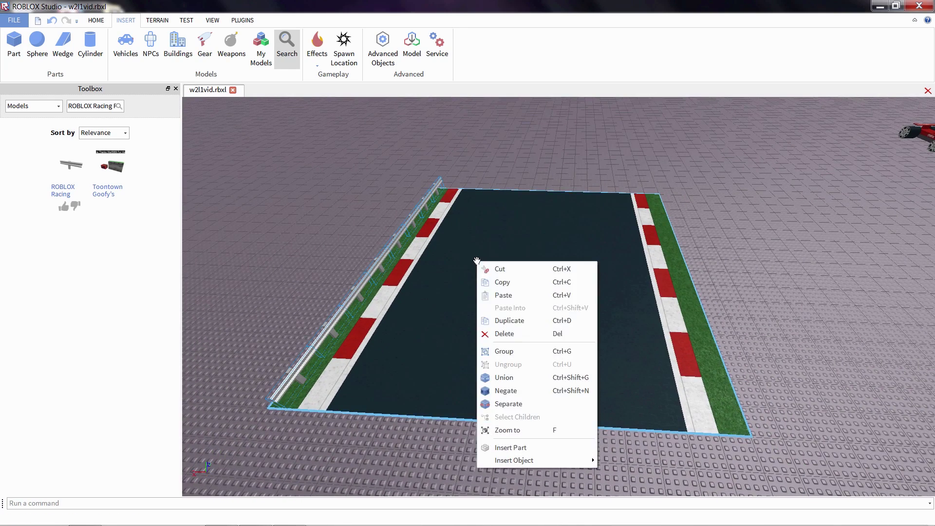
left_click(504, 295)
left_click_drag(285, 358, 725, 410)
Step: Rotate the copied fence row on the opposite grass strip so it faces the other way
key("d")
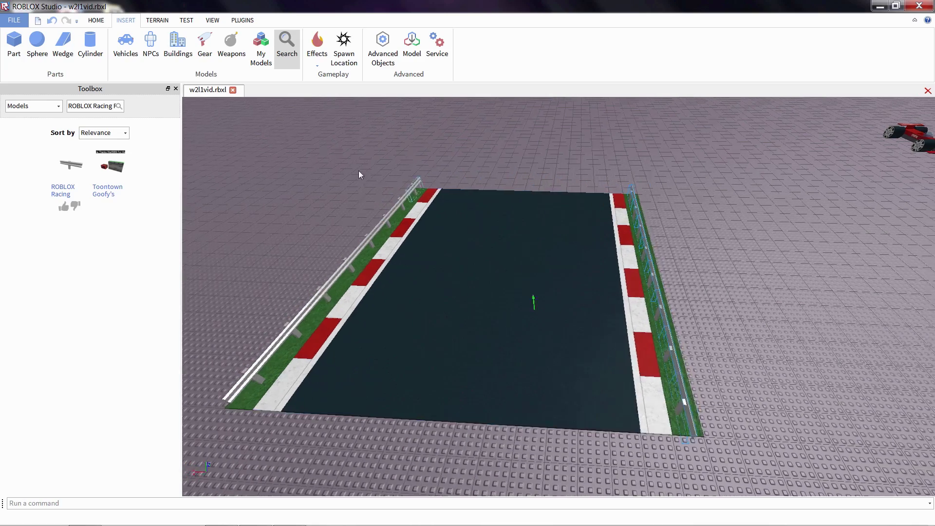
key("w")
key("d")
key("s")
key("a")
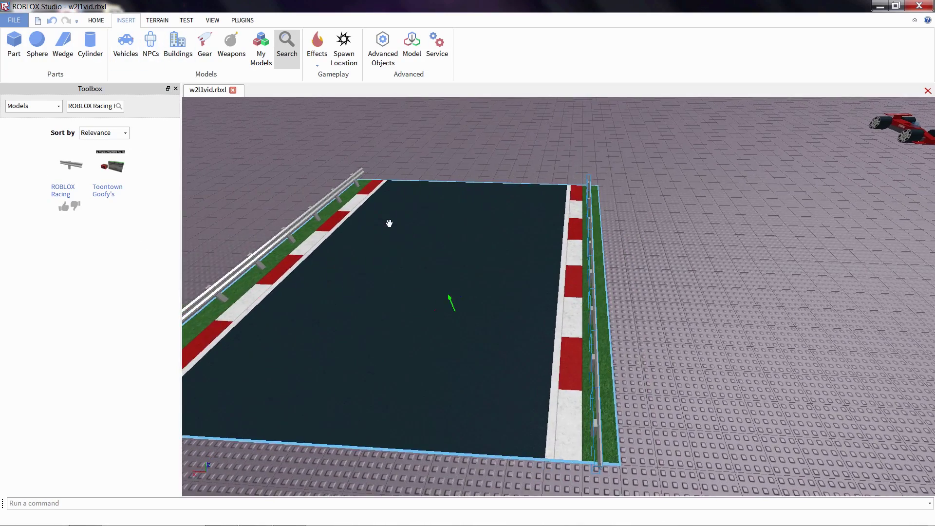
key("d")
key("q")
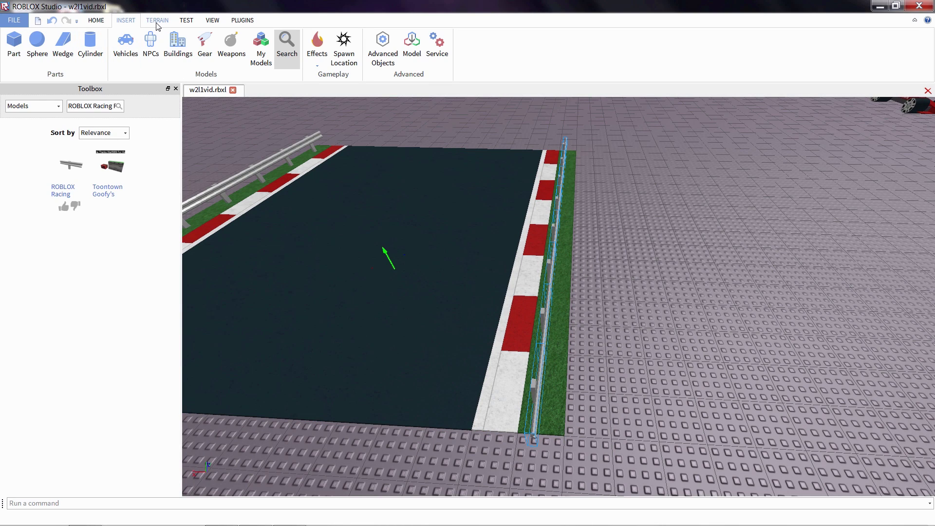
left_click(107, 21)
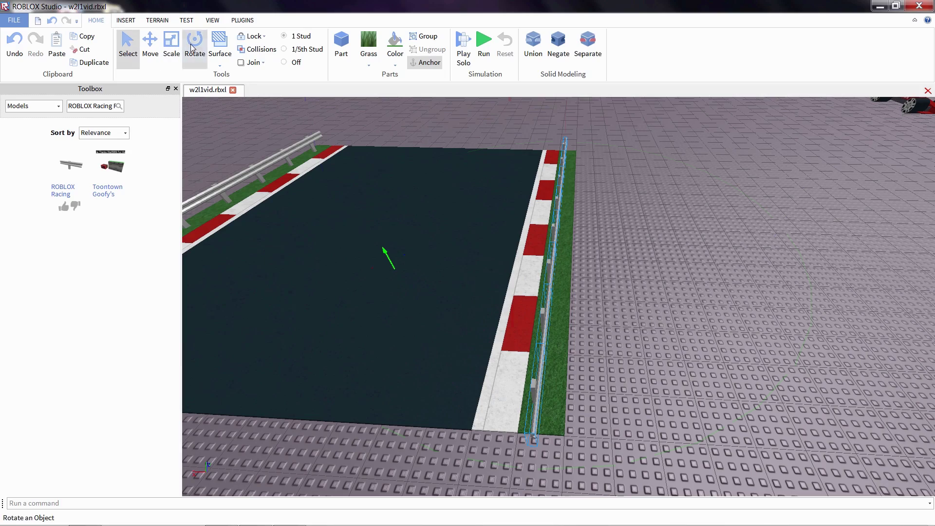
left_click(195, 47)
left_click_drag(330, 243, 769, 105)
left_click(692, 312)
right_click_drag(491, 395, 488, 397)
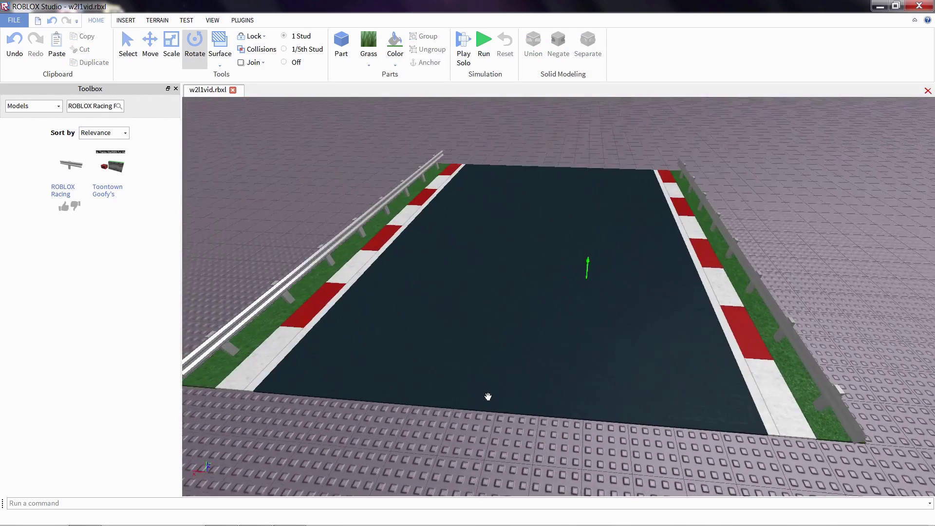
Step: Group the track segment and both fence rows into one model and move it aside on the baseplate
scroll(487, 389, "up", 2)
scroll(484, 378, "down", 5)
left_click_drag(275, 126, 761, 436)
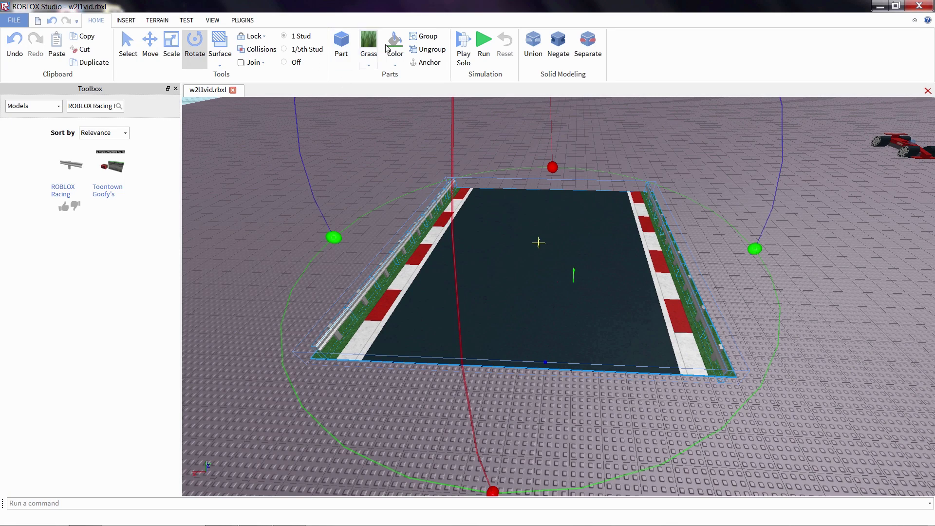
left_click(413, 39)
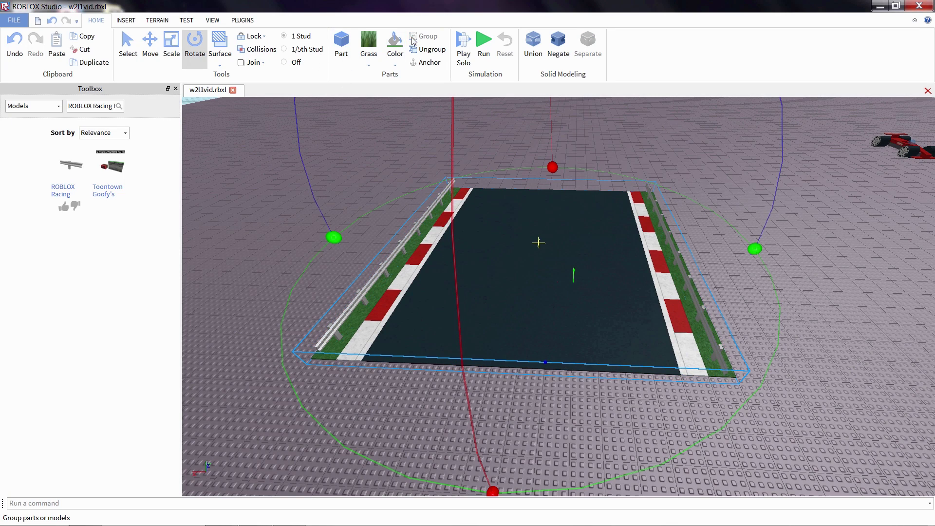
left_click(308, 226)
right_click_drag(591, 253, 578, 359)
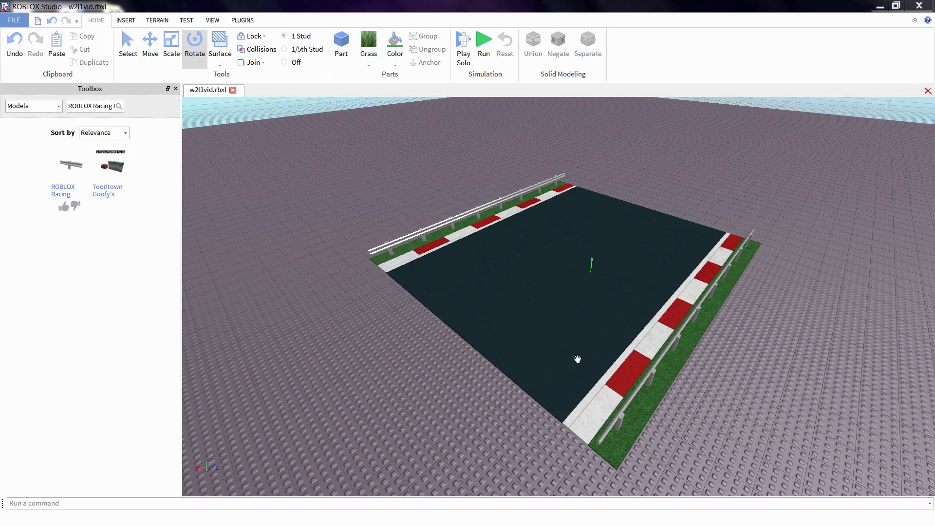
left_click_drag(584, 423, 305, 376)
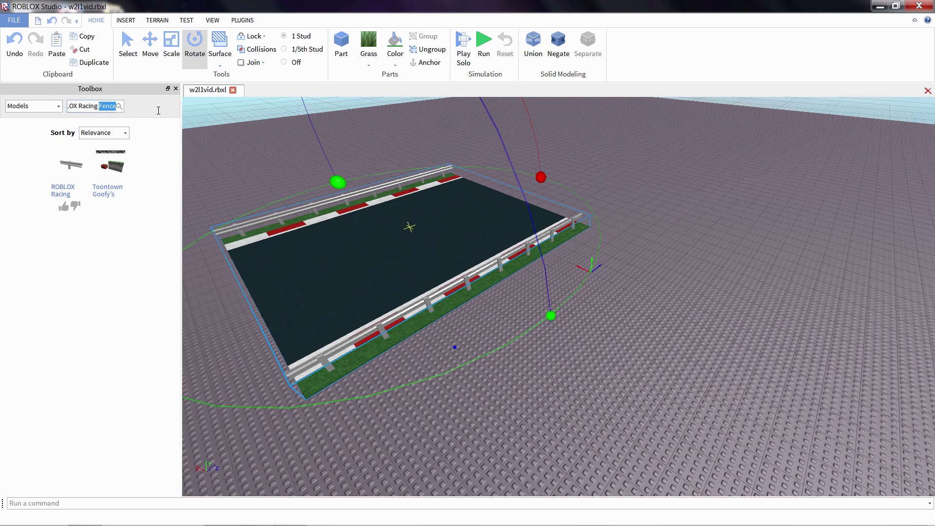
Step: Search the model library for "ROBLOX Racing Track", insert the ROBLOX Racing Track set and place it on the baseplate beside the segment
key("Return")
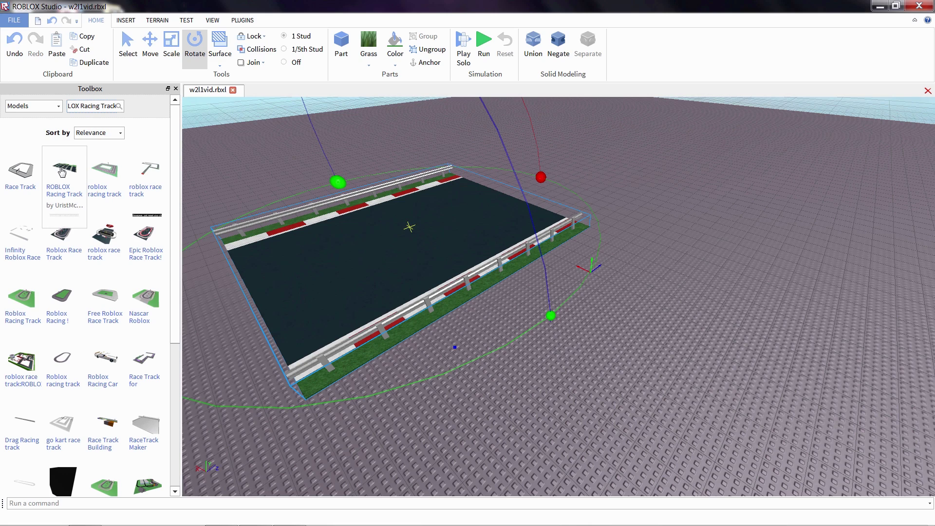
left_click(62, 171)
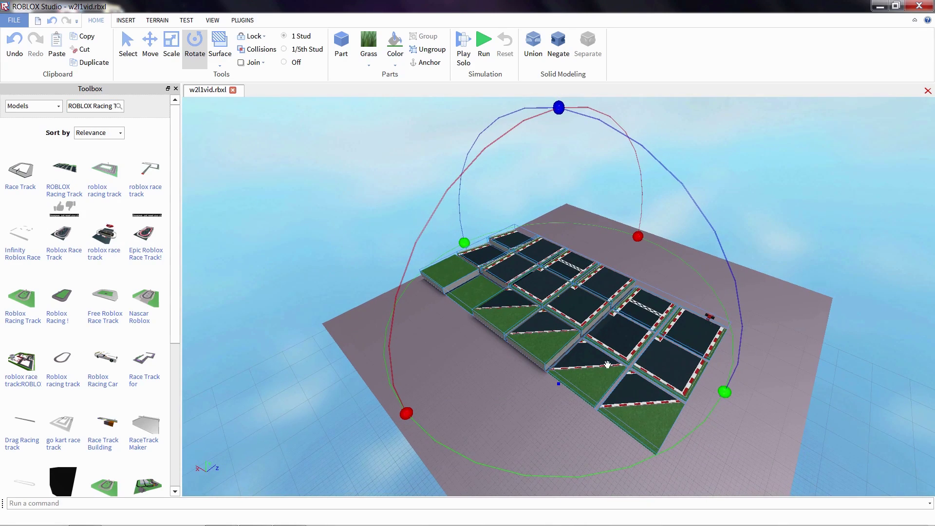
left_click_drag(629, 417, 657, 325)
scroll(656, 367, "up", 5)
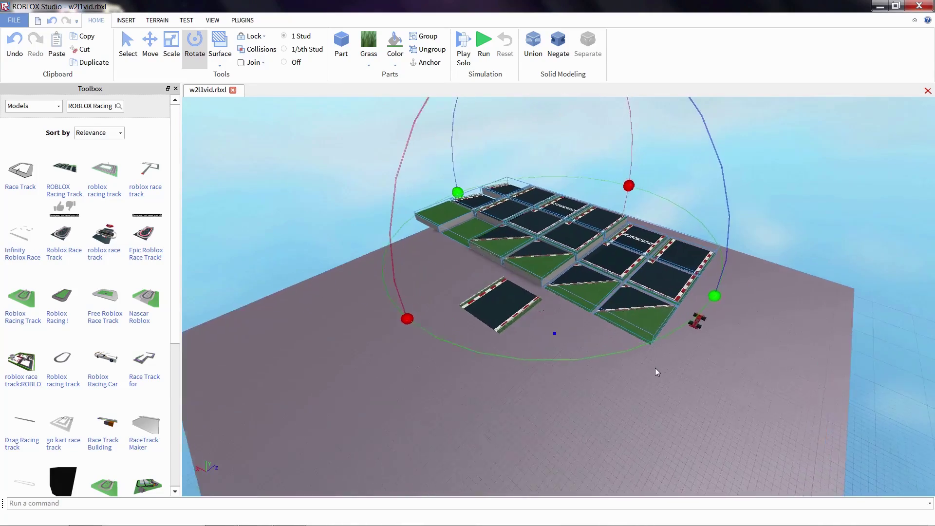
scroll(656, 367, "up", 10)
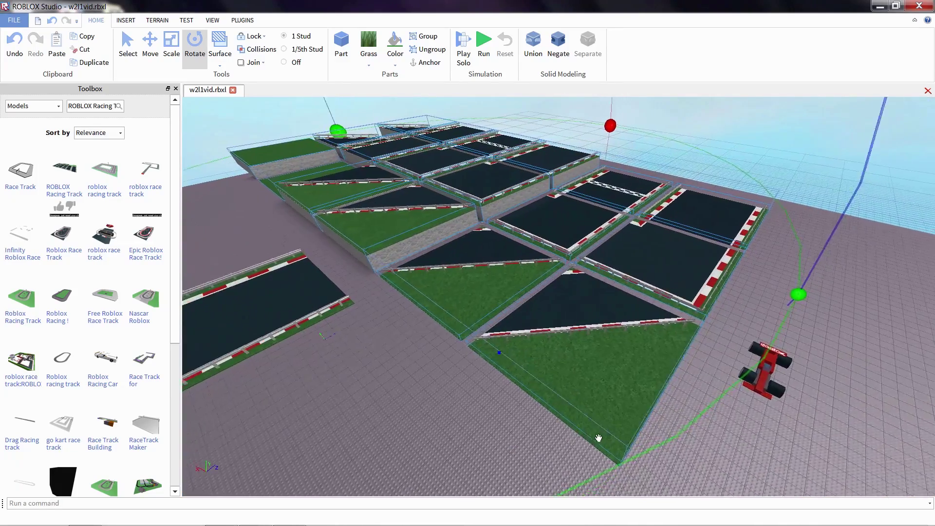
scroll(597, 440, "up", 2)
left_click_drag(550, 388, 538, 379)
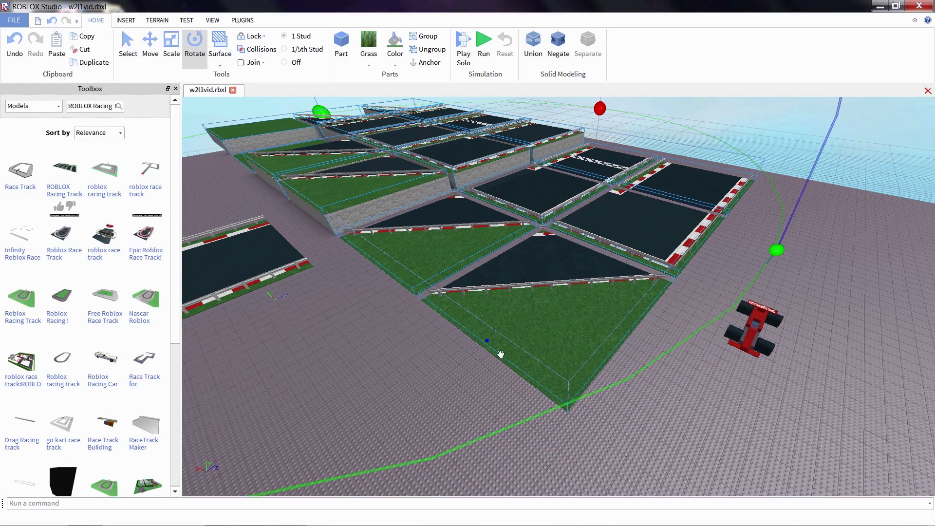
left_click(440, 367)
Step: Examine the track pieces of the inserted set, including straights, corners and raised sections
key("a")
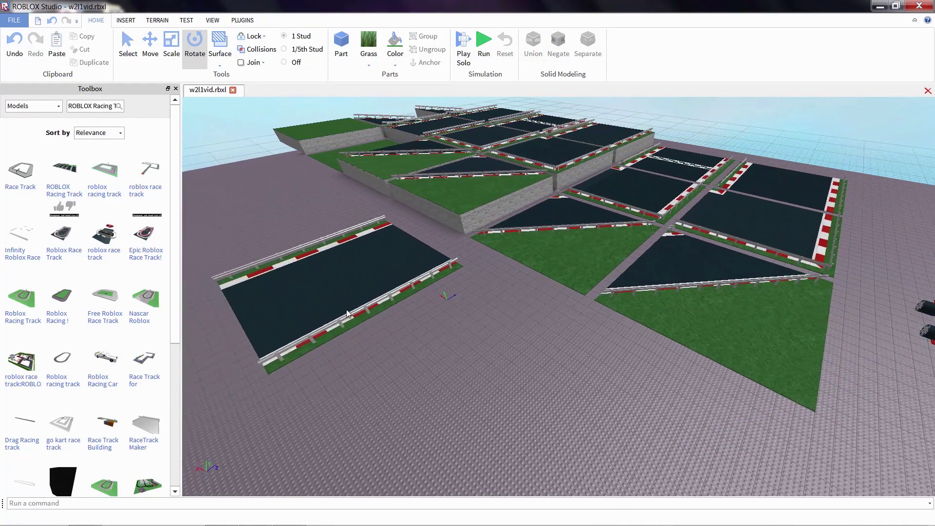
key("a")
key("w")
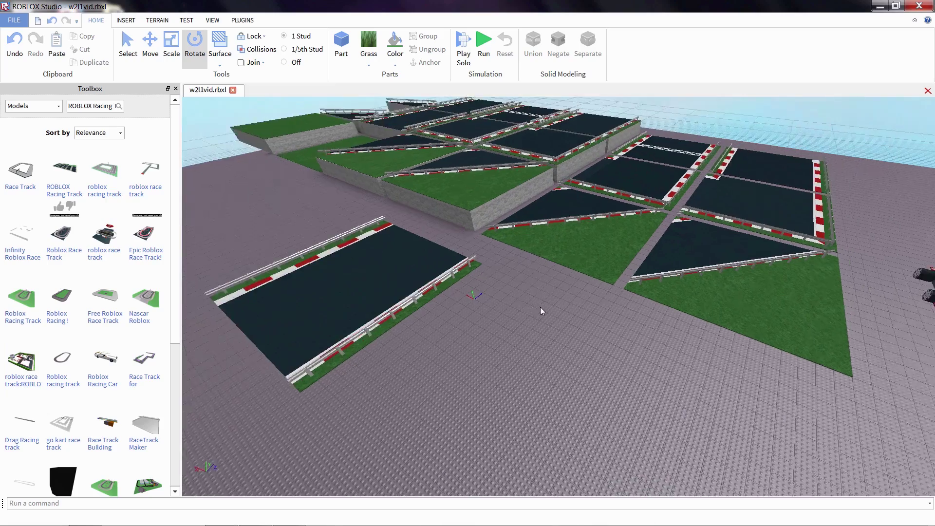
key("w")
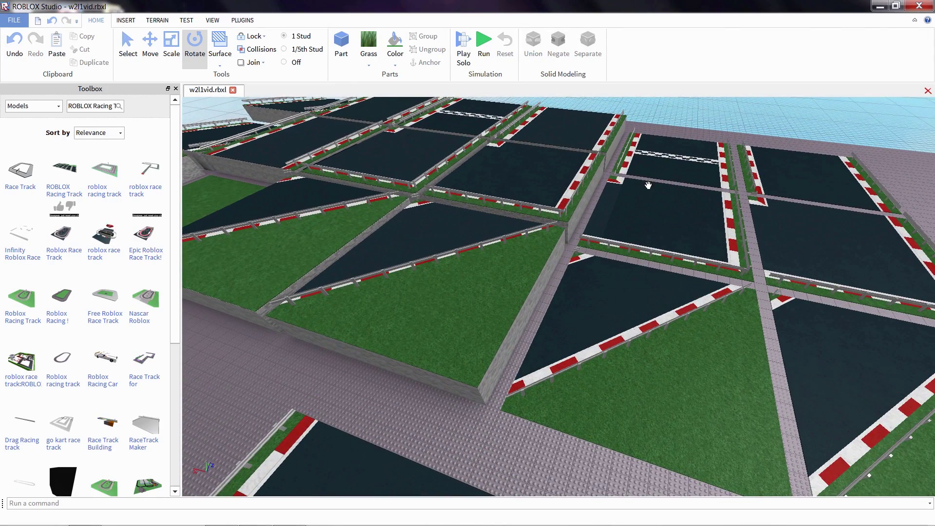
key("s")
key("d")
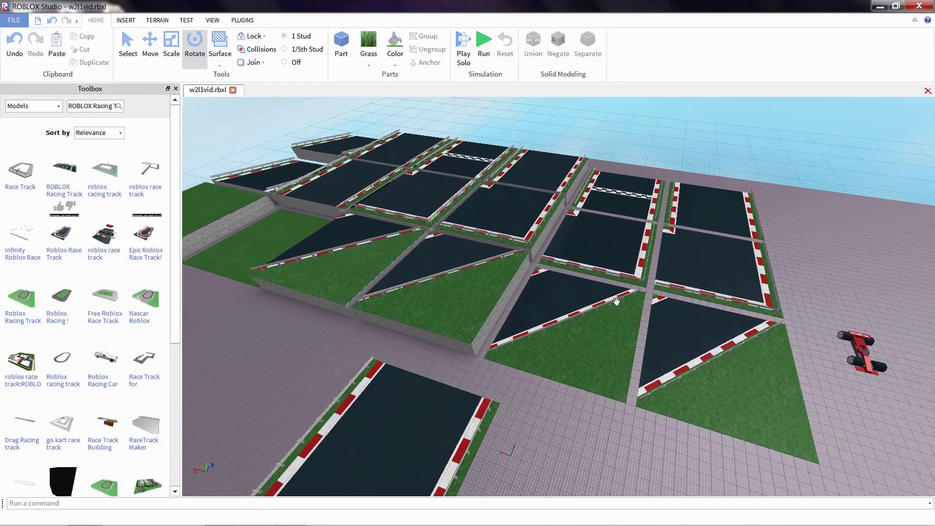
right_click_drag(603, 312, 571, 340)
scroll(570, 341, "down", 5)
Step: Move the start/finish line piece and a diagonal corner piece out of the set and join them to the end of the fenced straight segment
left_click_drag(640, 125, 265, 465)
key("a")
key("s")
left_click_drag(704, 269, 322, 460)
key("a")
key("s")
left_click(511, 459)
right_click_drag(511, 459, 512, 460)
key("w")
key("w")
left_click_drag(426, 376, 431, 366)
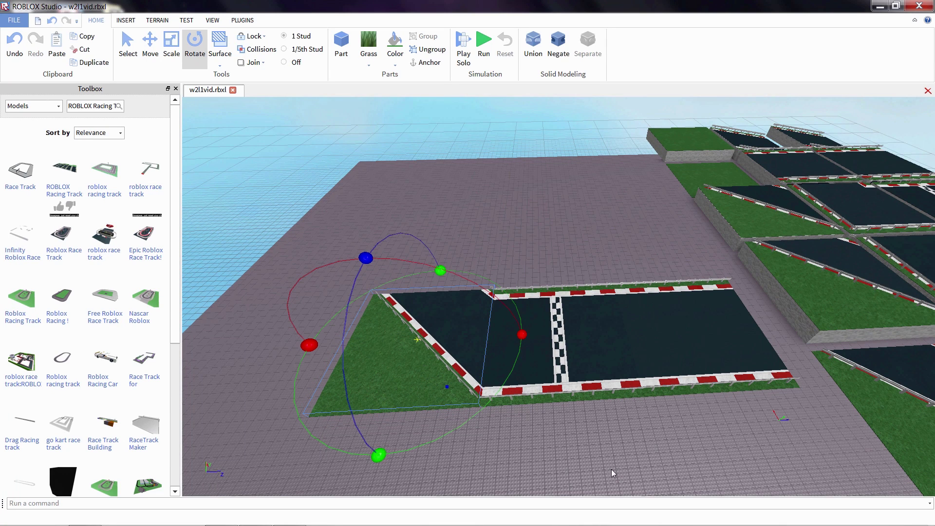
Step: Copy the diagonal corner piece and place the pasted copy on the open baseplate beside the assembled track
right_click(434, 364)
left_click(477, 179)
right_click(404, 270)
left_click(430, 302)
left_click_drag(430, 311, 428, 244)
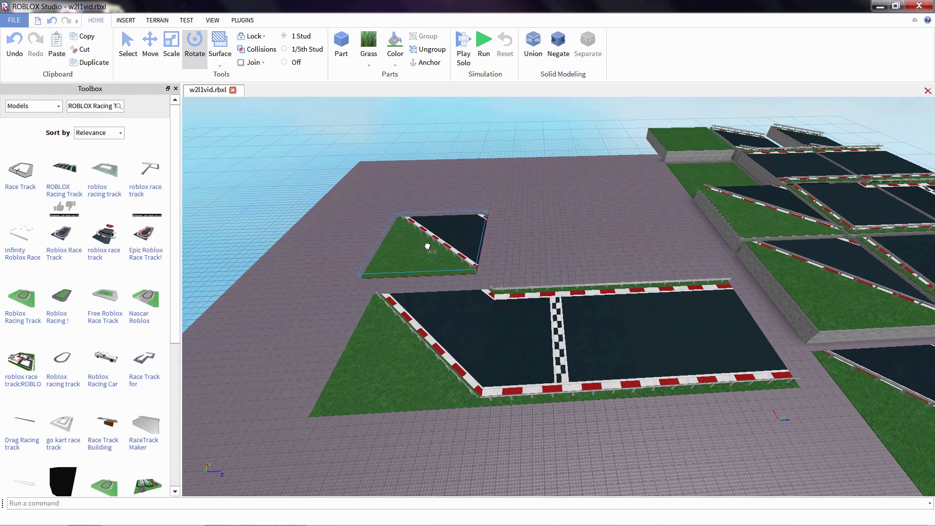
Step: Rotate the copied corner piece and place it against the open diagonal side of the first corner to complete the bend
left_click_drag(359, 243, 451, 150)
right_click_drag(332, 264, 322, 264)
key("w")
key("a")
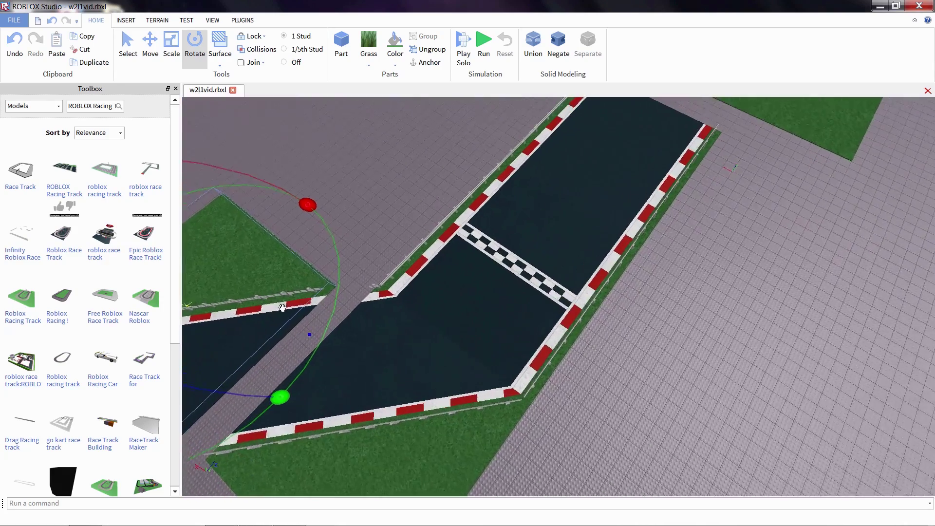
left_click_drag(346, 316, 379, 314)
left_click(451, 237)
key("s")
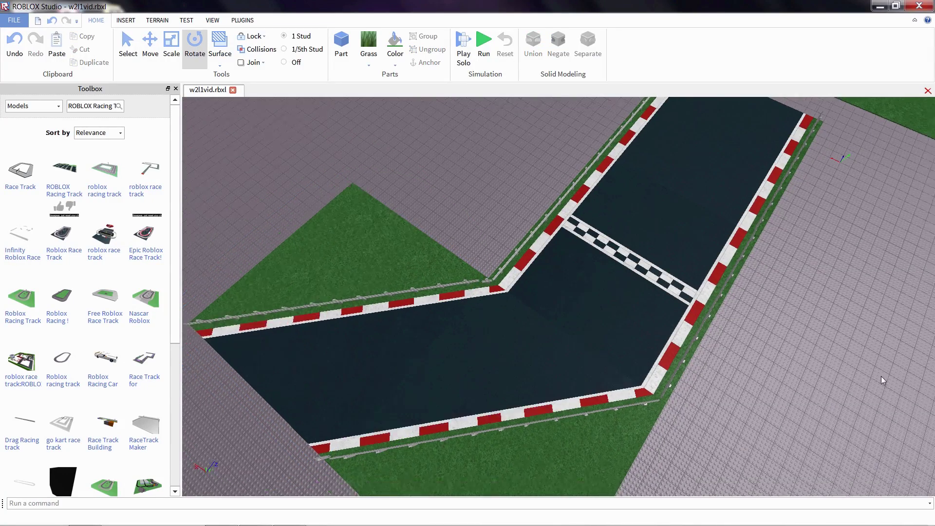
Step: Inspect the joined straight, start/finish line and bend from several angles
right_click_drag(881, 375, 846, 365)
key("w")
key("s")
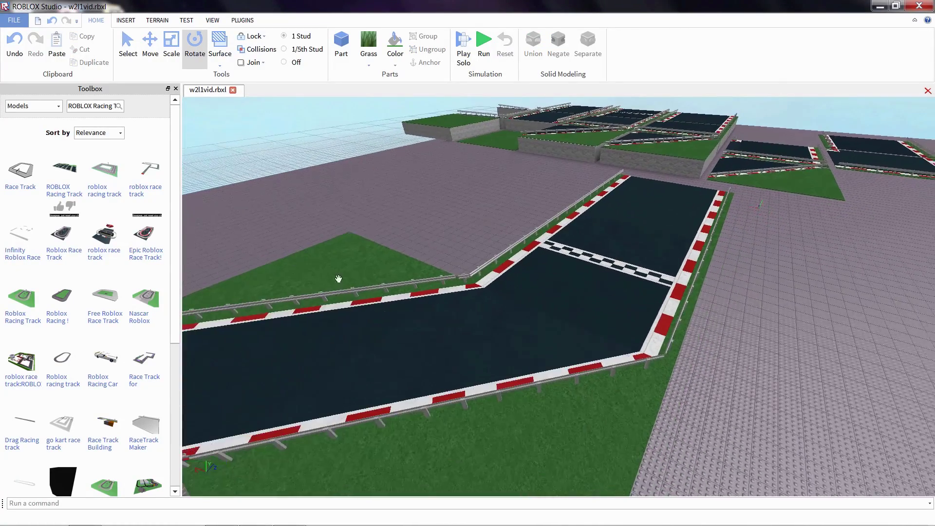
key("s")
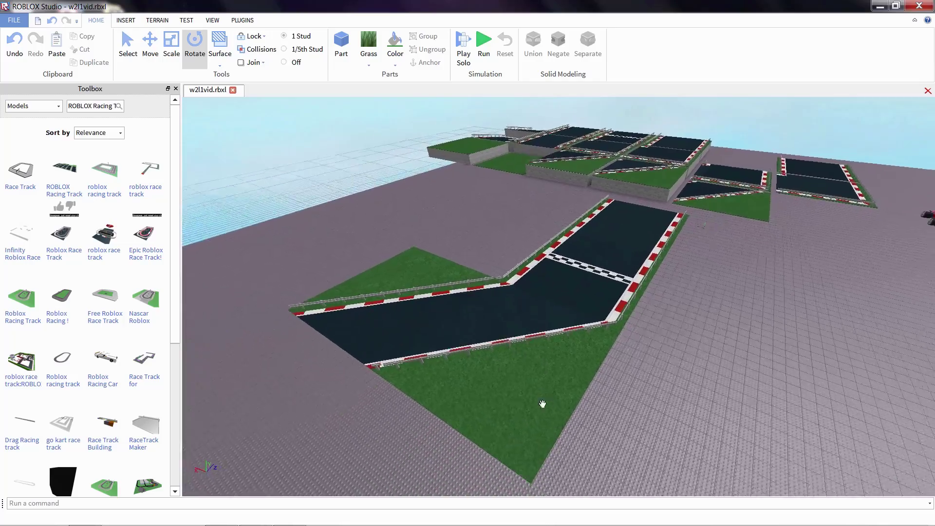
right_click_drag(543, 404, 547, 406)
key("w")
scroll(547, 406, "up", 6)
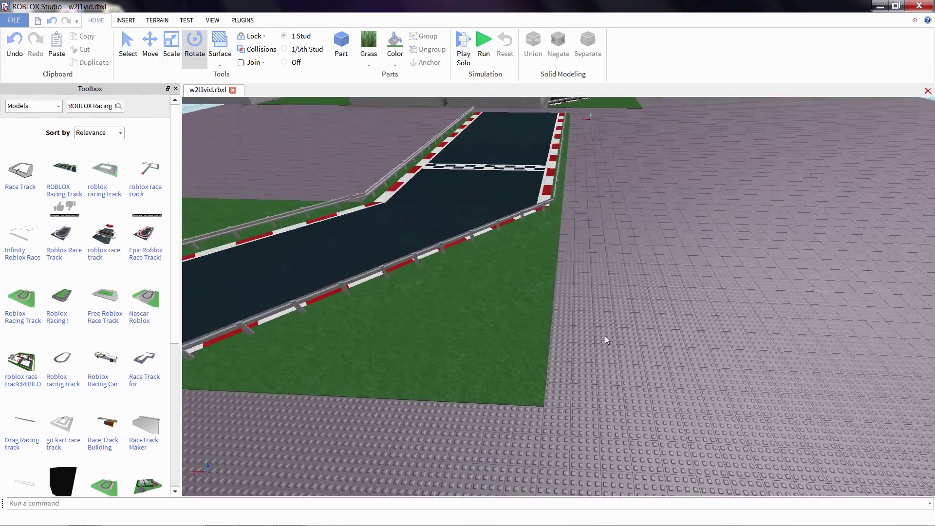
Step: Pull the start/finish line piece out of the track onto the open baseplate and ungroup it into separate parts
scroll(594, 253, "up", 6)
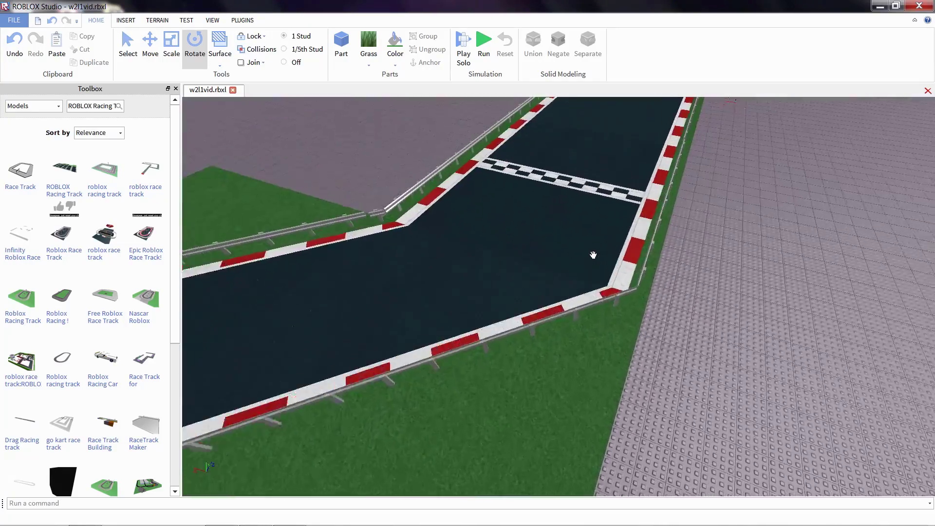
scroll(538, 345, "down", 8)
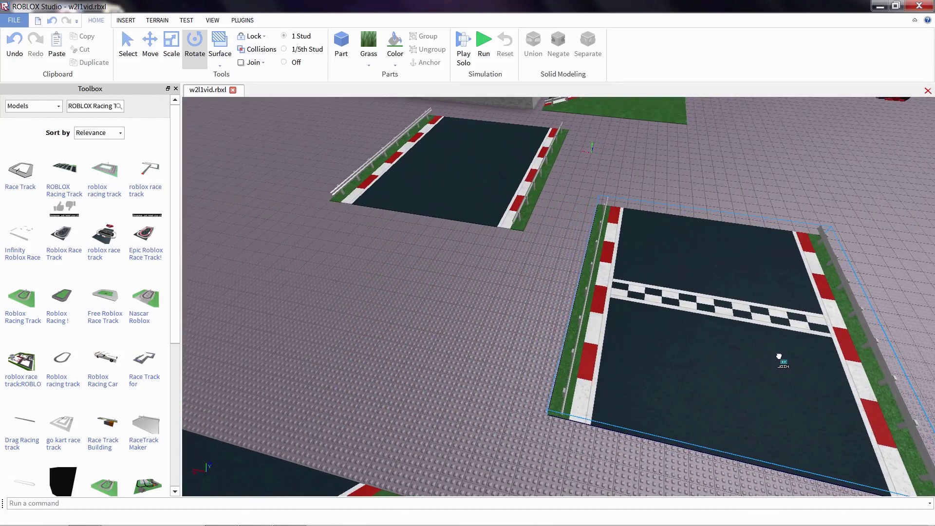
left_click(680, 326)
key("d")
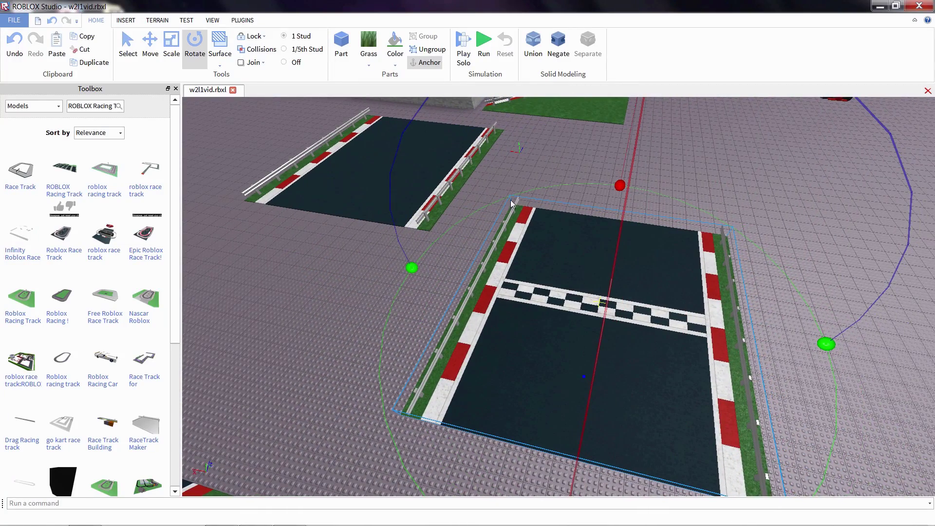
key("d")
right_click_drag(777, 325, 779, 325)
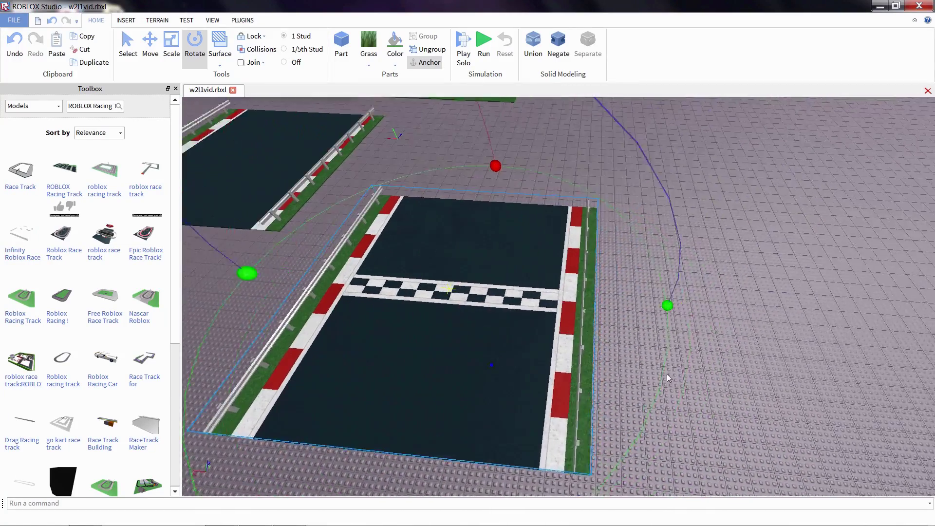
right_click_drag(667, 373, 568, 234)
scroll(593, 327, "up", 3)
left_click(432, 50)
left_click(658, 424)
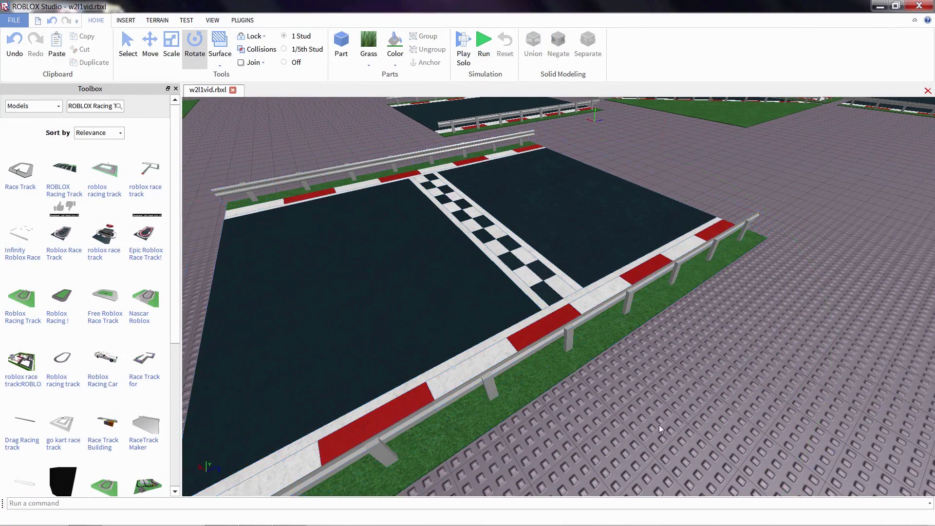
Step: Change the grass verge along one side of the start/finish line piece to Sand material in a light peach colour
key("a")
left_click(621, 398)
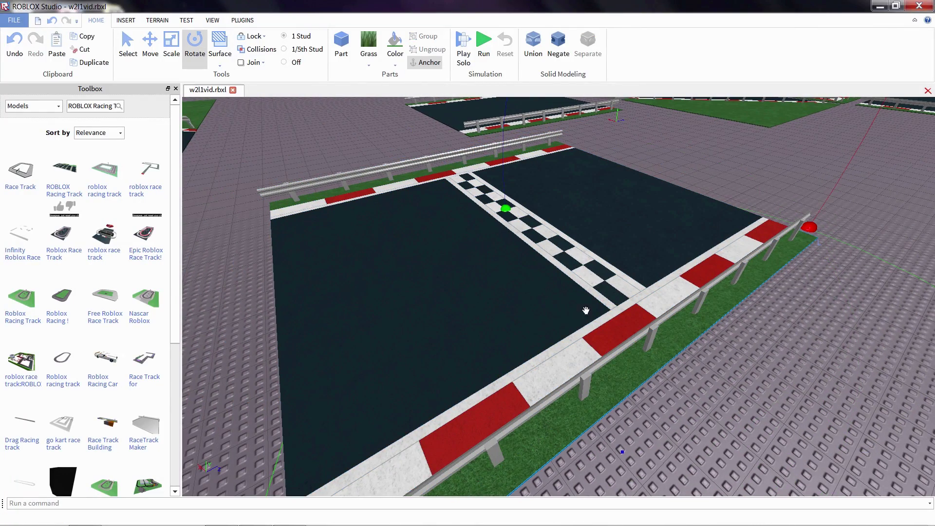
left_click(369, 64)
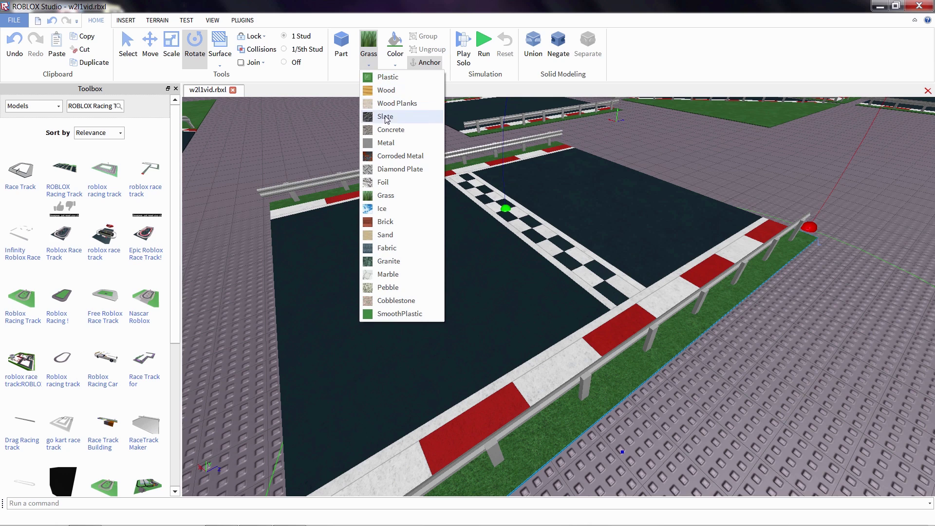
left_click(387, 234)
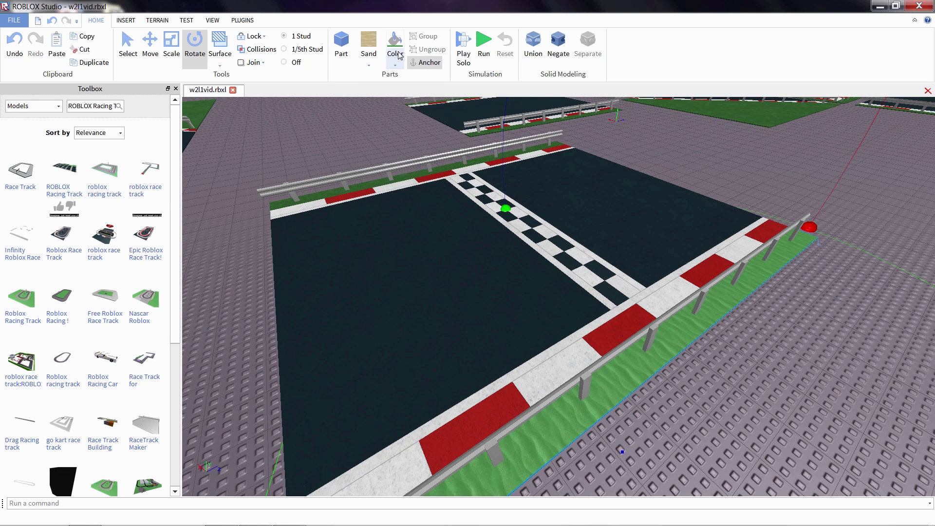
left_click(395, 66)
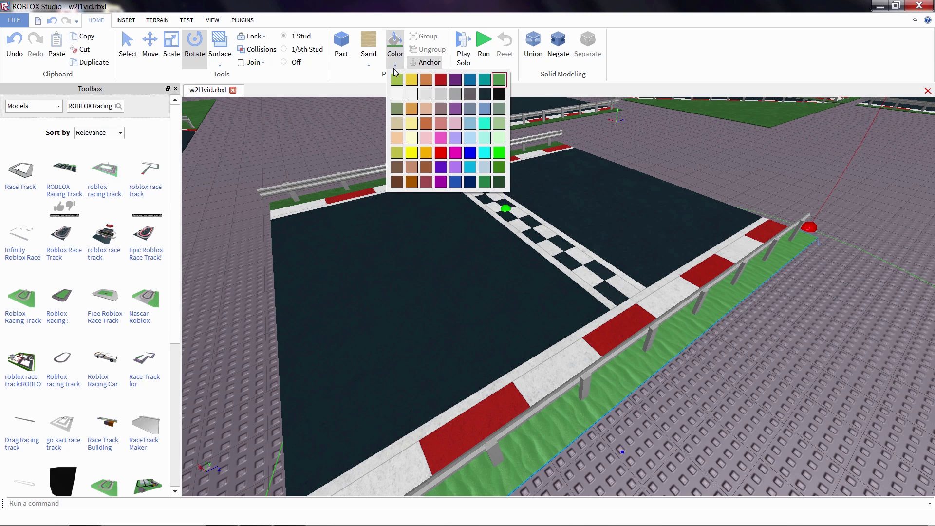
left_click(397, 139)
left_click(746, 397)
Step: Apply the same light peach colour and Sand material to the verge on the opposite side of the start/finish line piece
right_click_drag(746, 395, 376, 269)
left_click(376, 270)
left_click(394, 43)
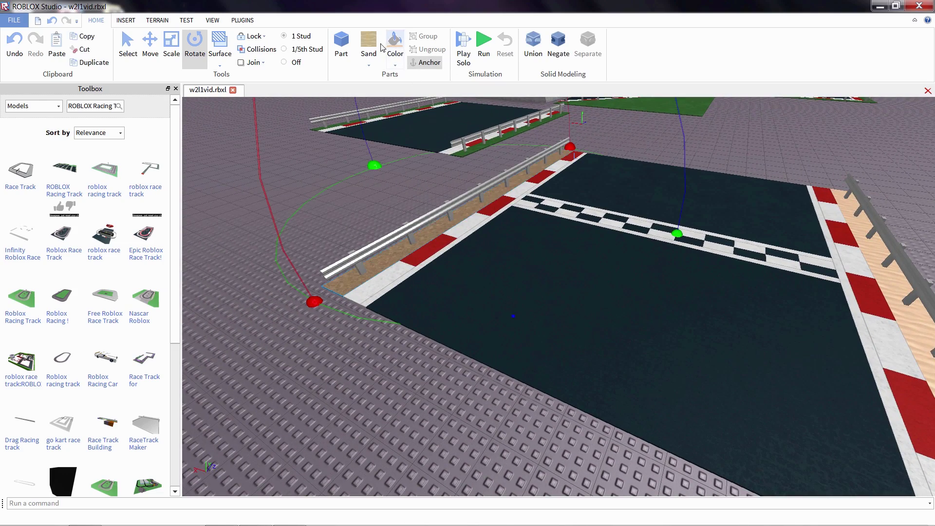
left_click(369, 44)
left_click(323, 188)
right_click_drag(323, 188, 323, 191)
Step: Select all parts of the start/finish line piece, including both fences and sand verges, and group them
left_click_drag(373, 122, 710, 385)
key("a")
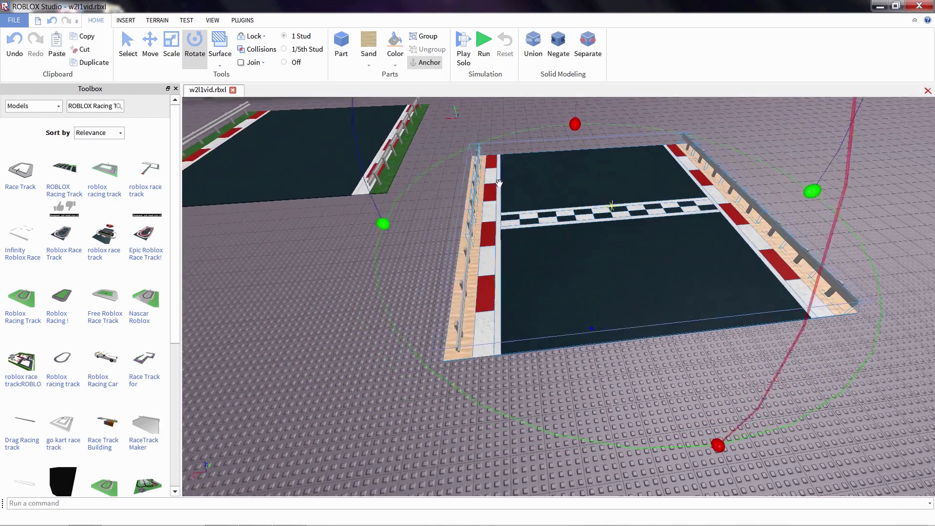
left_click_drag(442, 122, 660, 271)
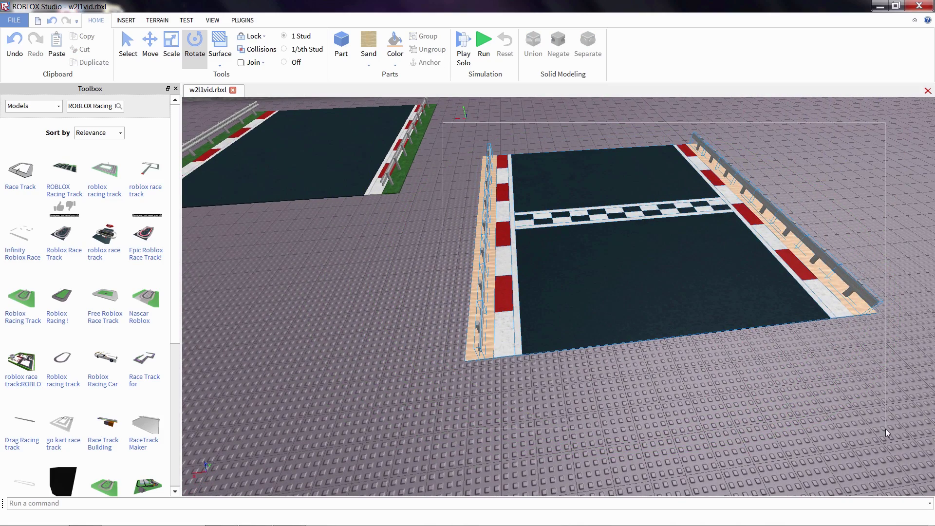
left_click(660, 275)
left_click(417, 37)
left_click(632, 142)
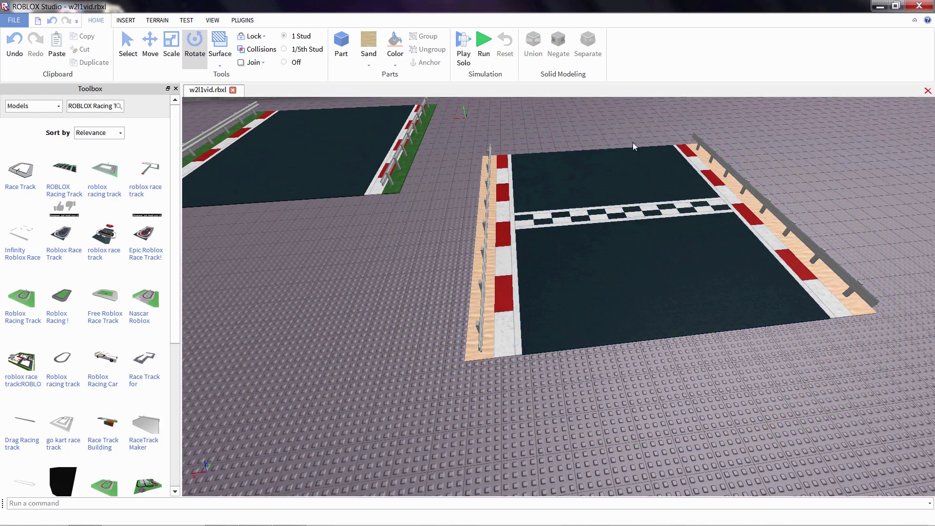
Step: Move the regrouped start/finish line piece back into the track between the fenced straight and the diagonal corner
right_click_drag(632, 142, 635, 141)
right_click_drag(508, 170, 431, 246)
left_click(405, 112)
left_click(431, 246)
left_click_drag(422, 243, 436, 253)
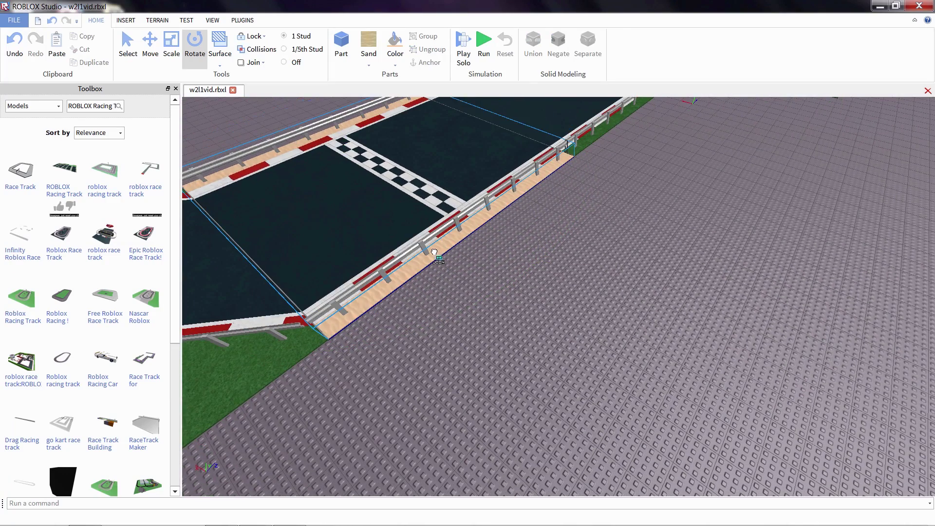
left_click(593, 301)
right_click_drag(592, 301, 593, 300)
key("w")
scroll(593, 301, "down", 5)
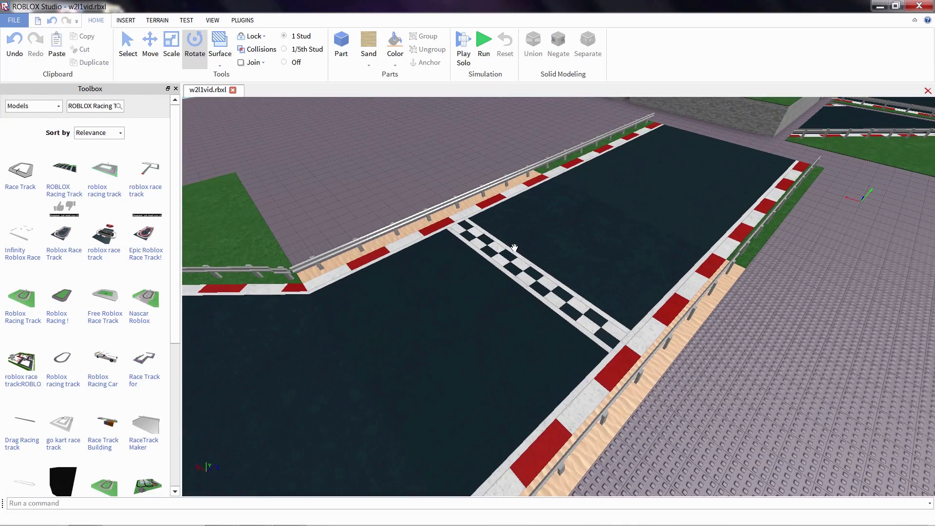
right_click_drag(489, 213, 572, 177)
right_click_drag(475, 238, 212, 201)
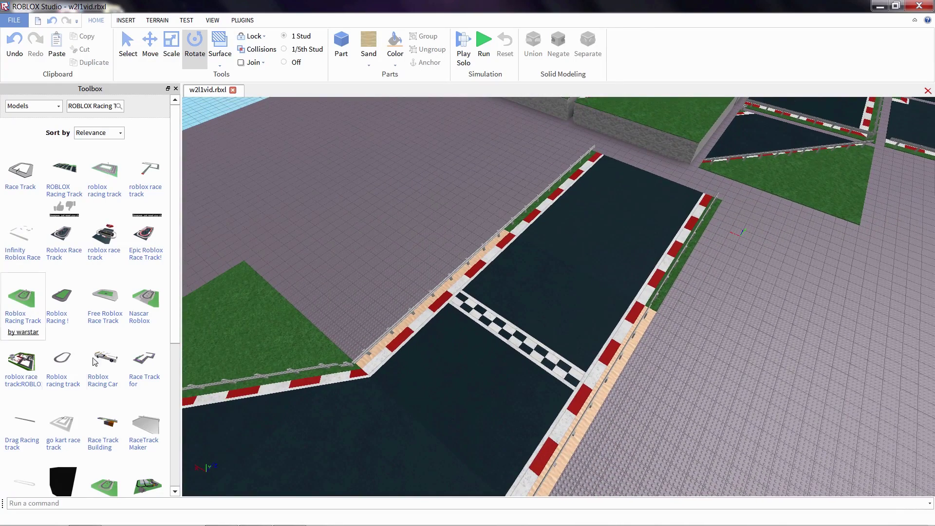